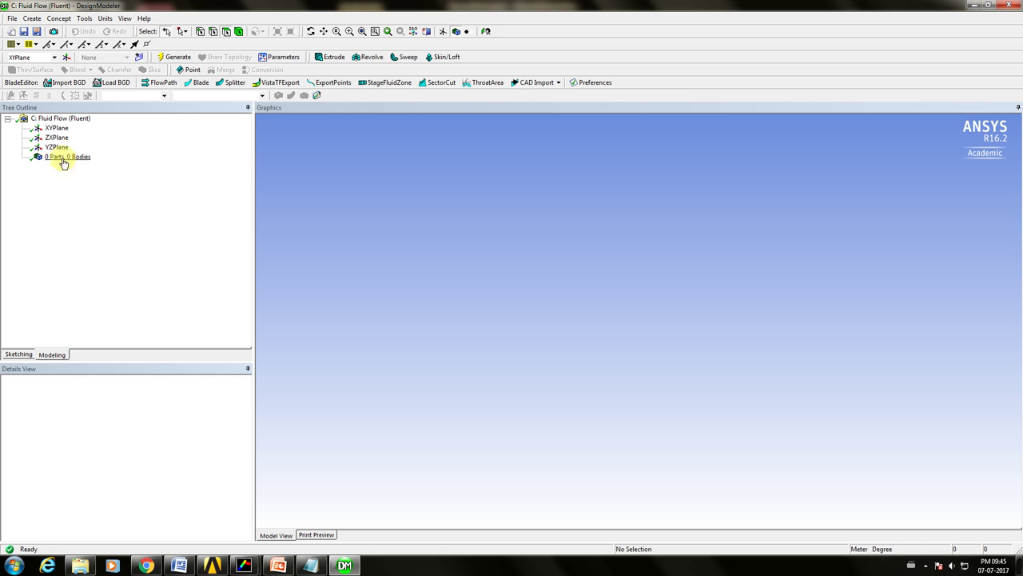
Sketch a circle about 23 m in diameter on the XYPlane, centred on the origin.
click(56, 128)
click(485, 32)
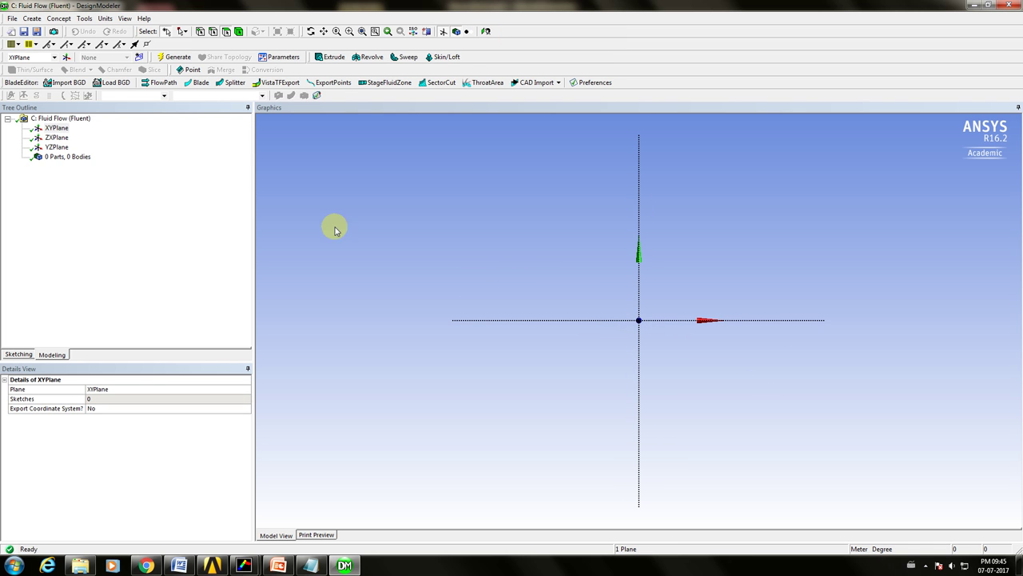
click(18, 354)
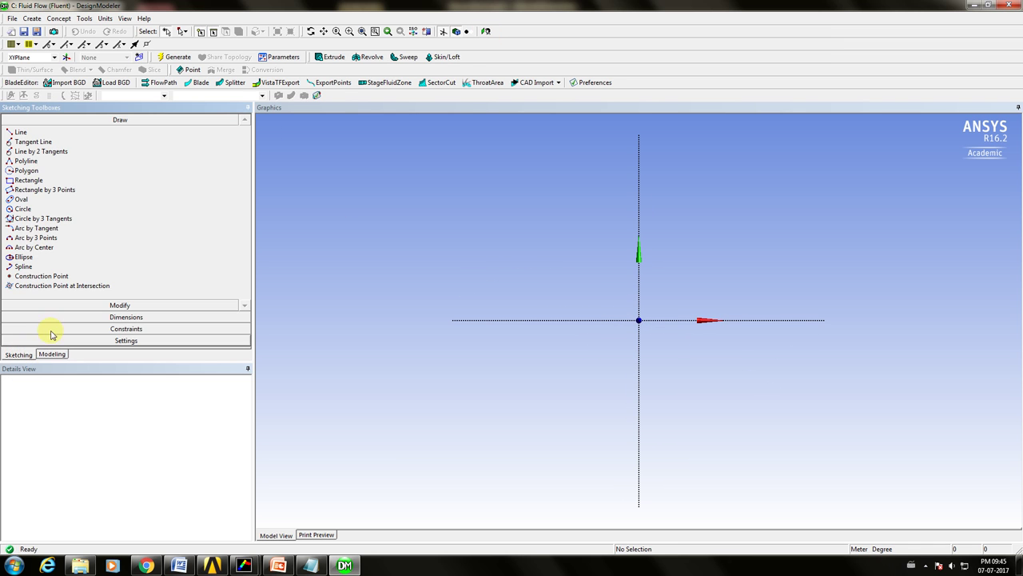
click(24, 209)
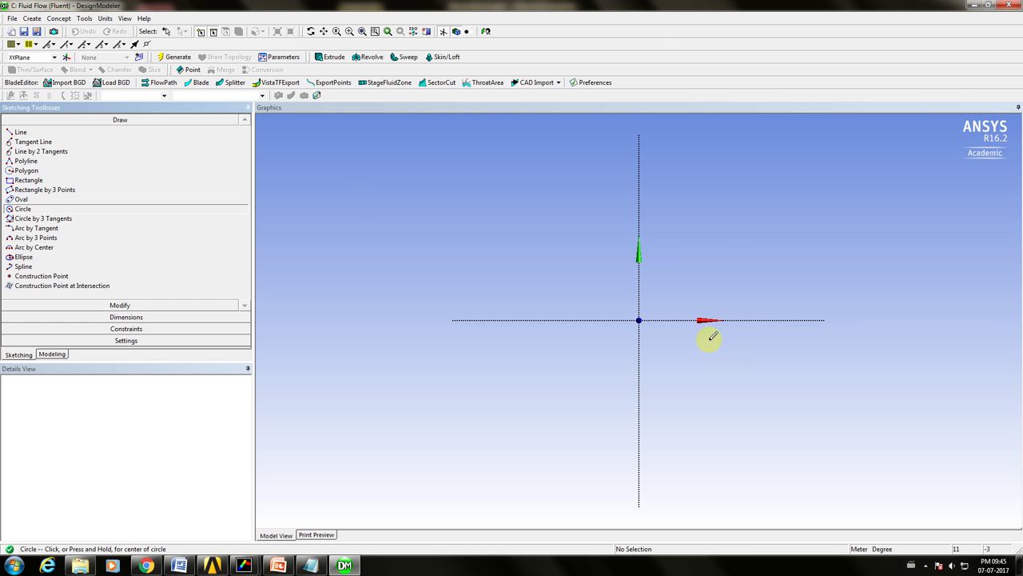
click(640, 319)
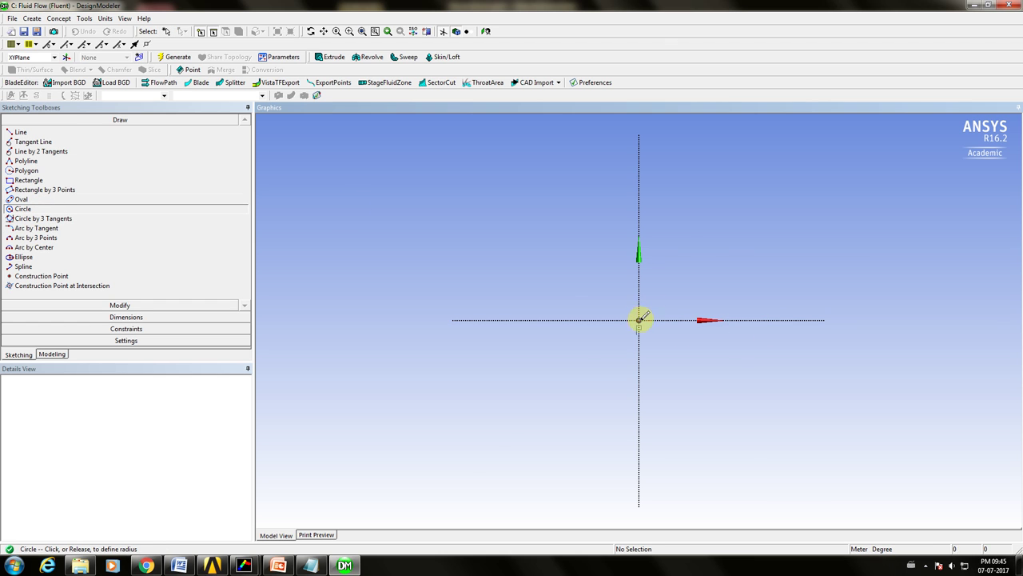
click(685, 246)
Add a diameter dimension to the circle, with its label outside the circle's upper-right edge.
click(126, 316)
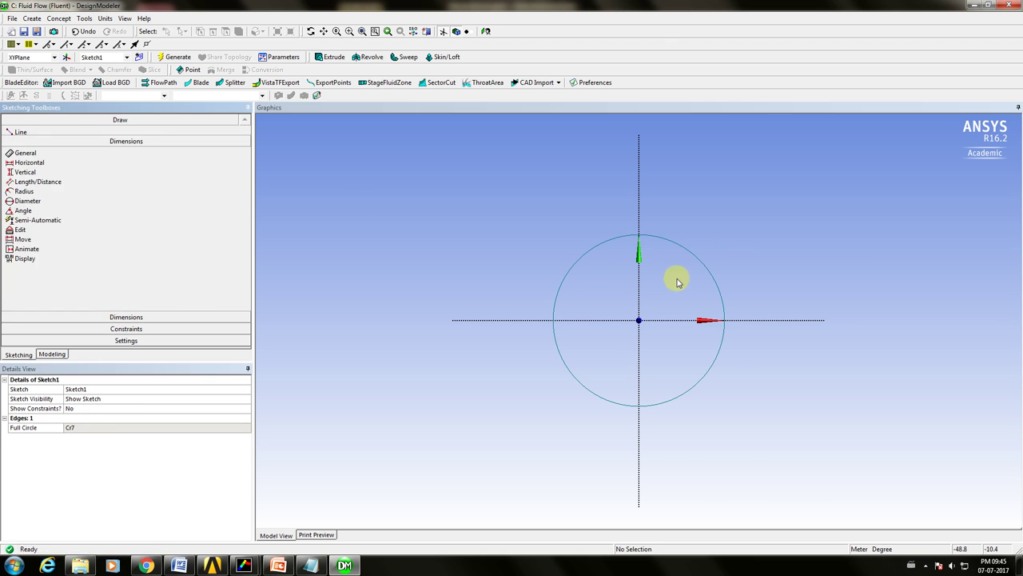
click(694, 252)
click(709, 231)
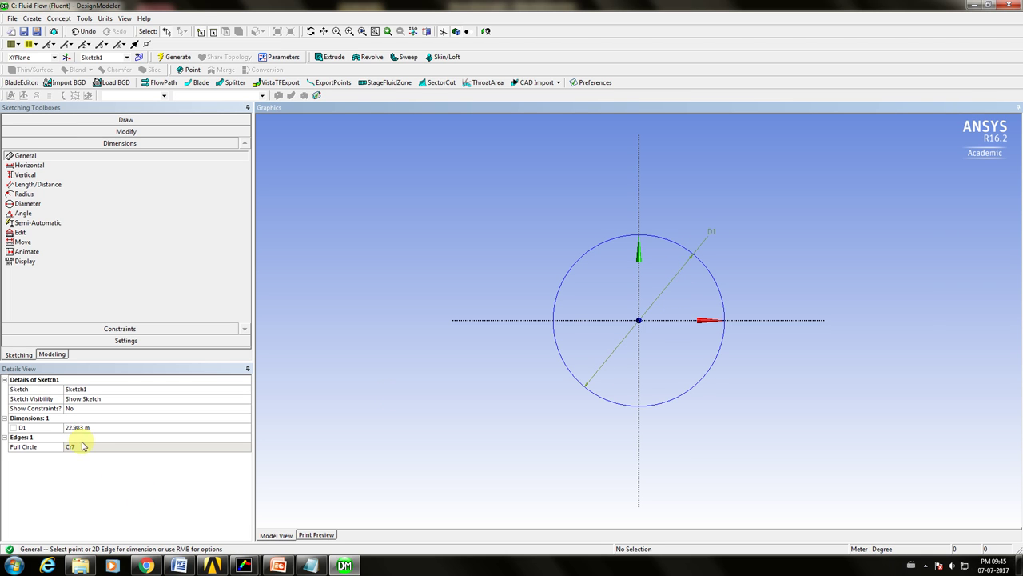
Switch the length unit to centimetres and set the circle's diameter to 20 cm.
click(103, 19)
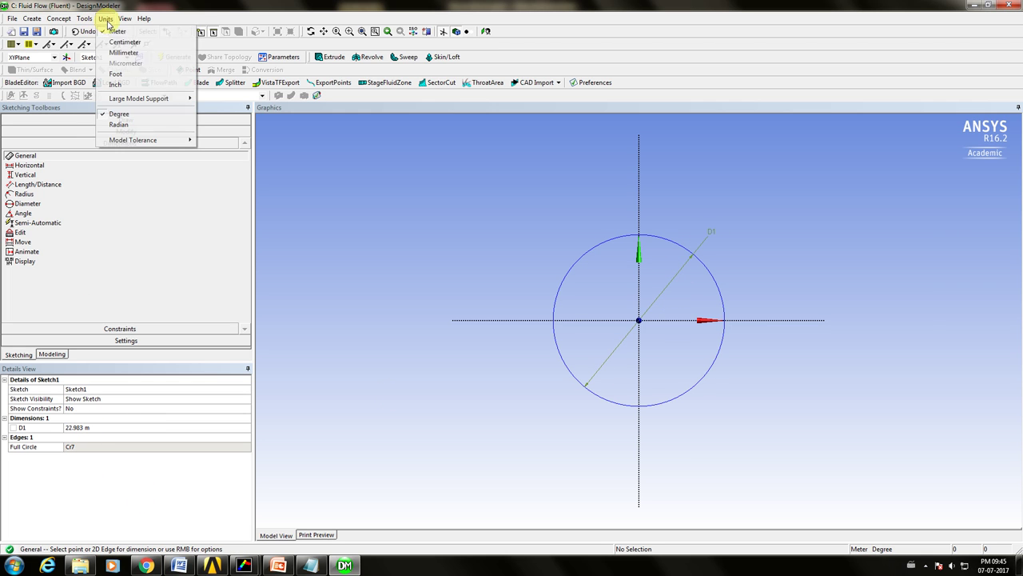
click(116, 42)
click(88, 427)
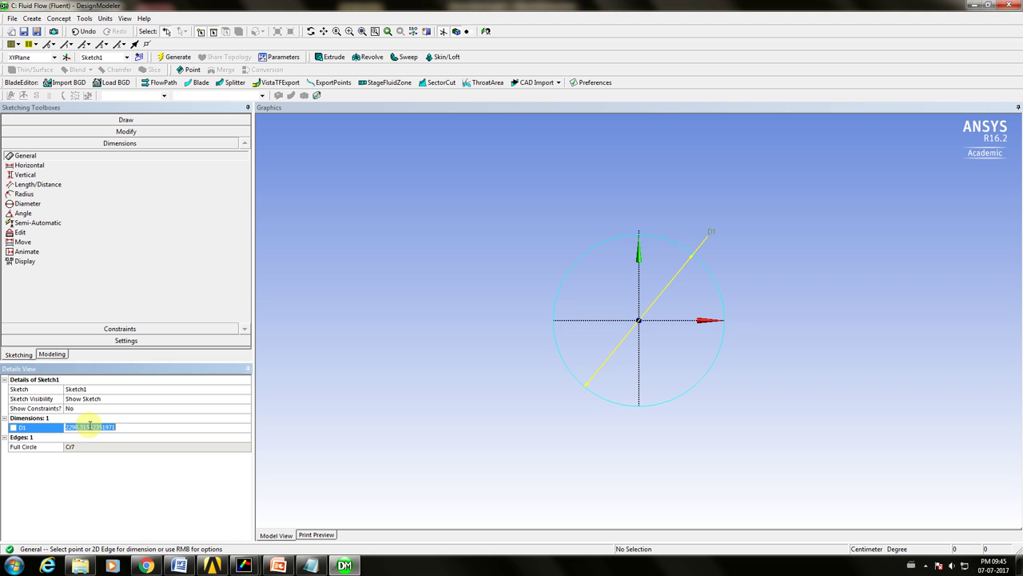
key(BackSpace)
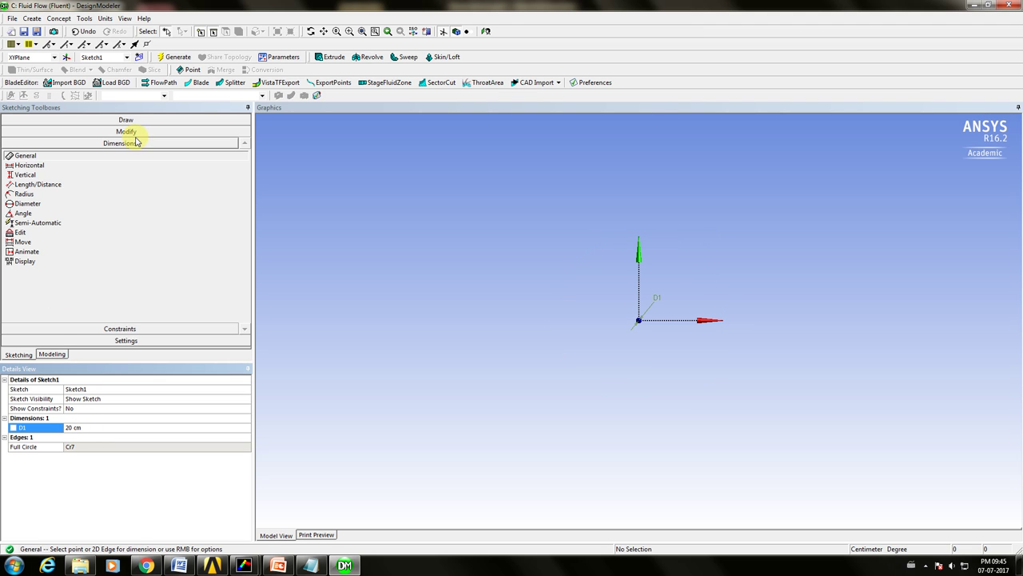
Move the diameter dimension's label to just outside the resized circle's upper-right edge.
click(80, 245)
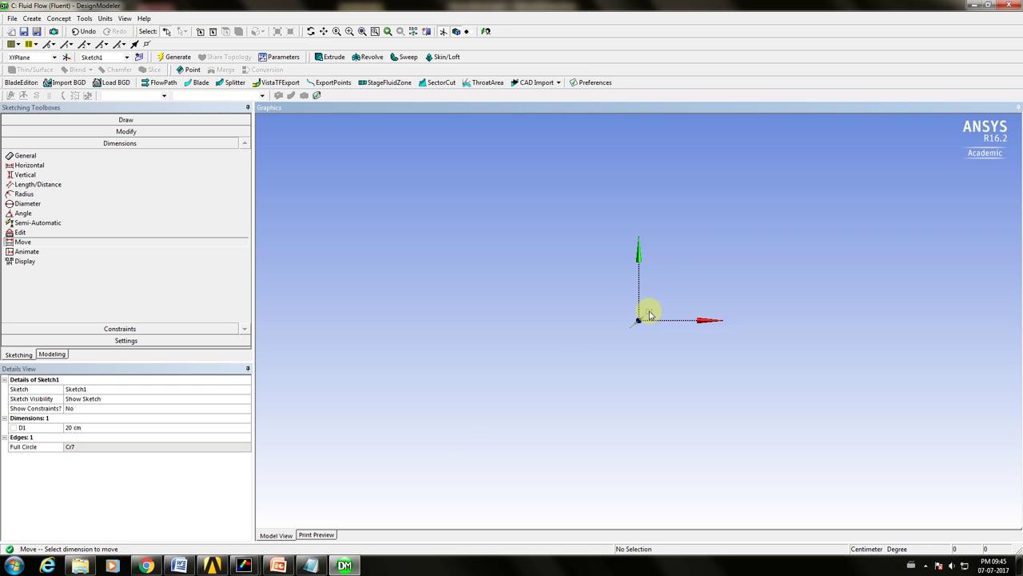
click(743, 208)
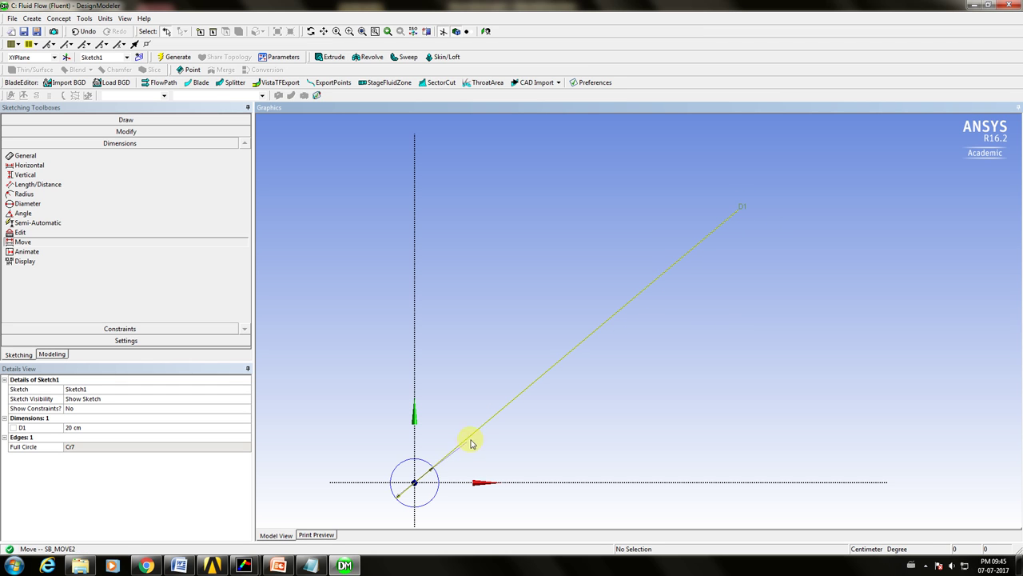
click(441, 463)
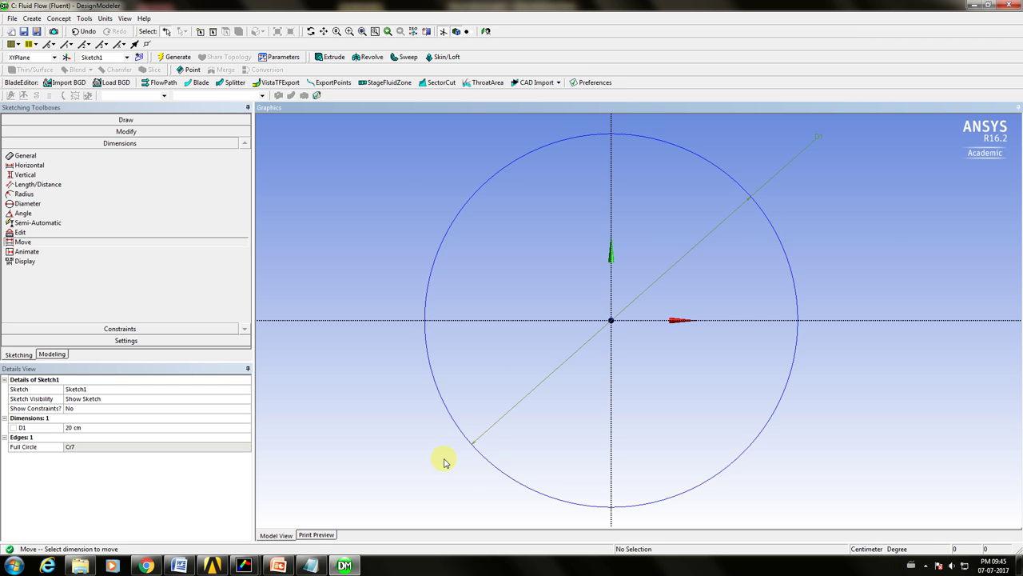
click(813, 141)
click(810, 138)
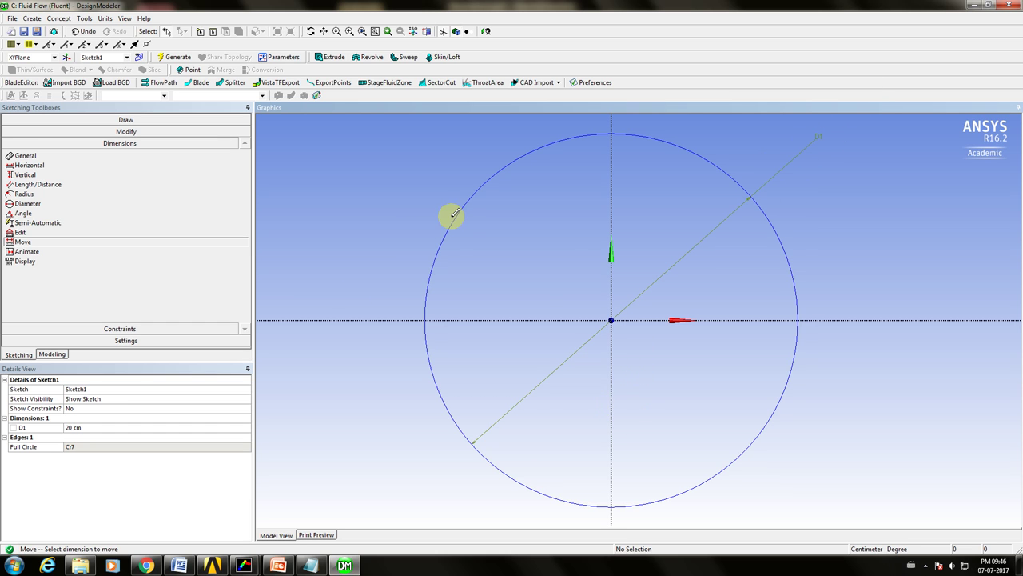
Extrude Sketch1 from the XYPlane by 20 cm and generate the solid.
click(52, 355)
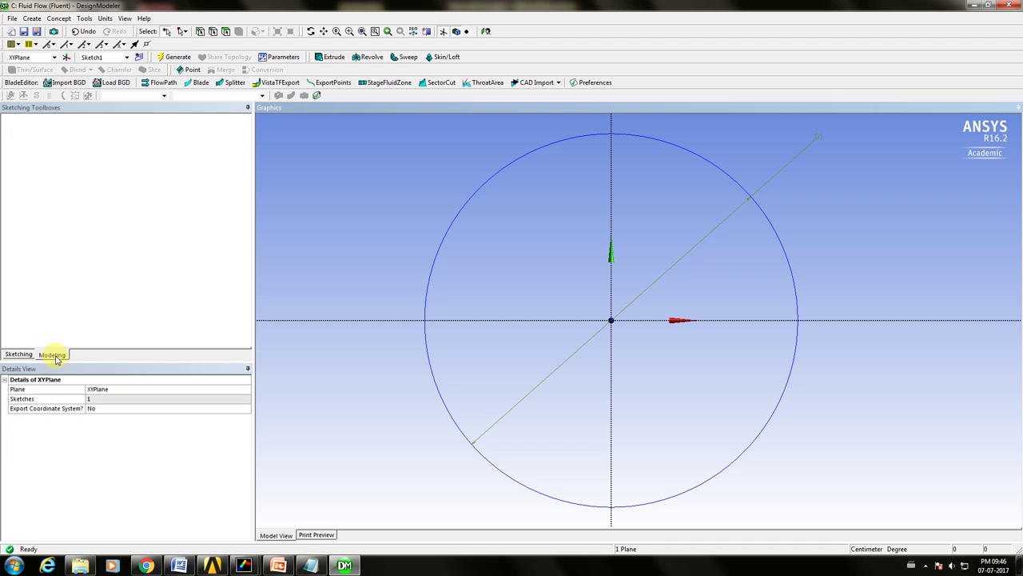
click(21, 129)
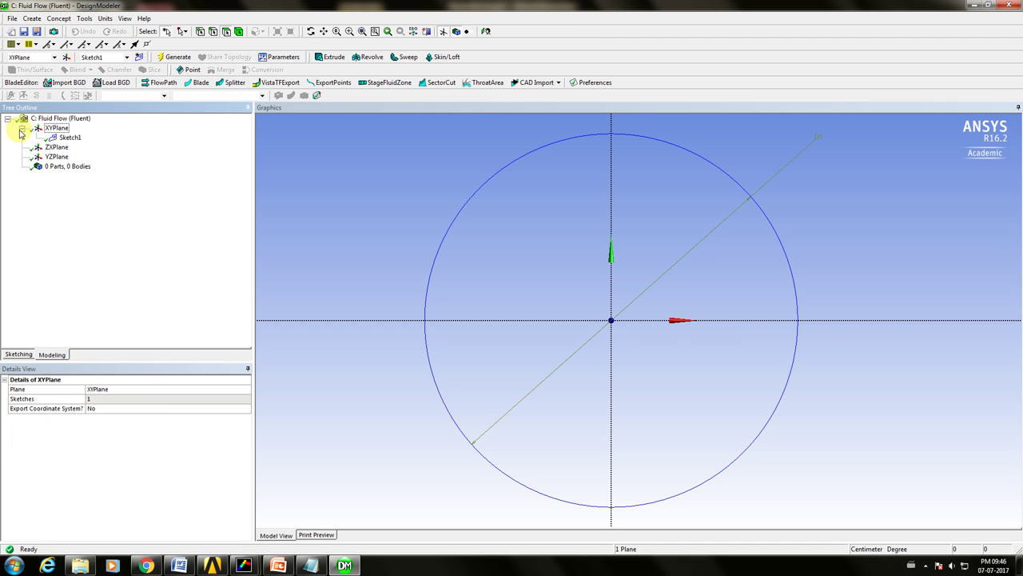
click(68, 138)
click(323, 60)
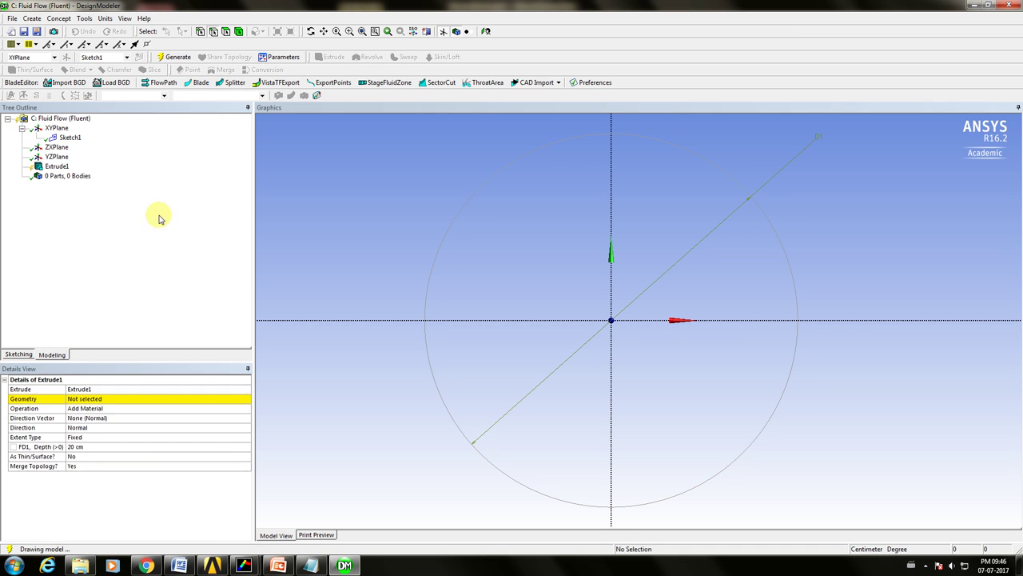
click(85, 400)
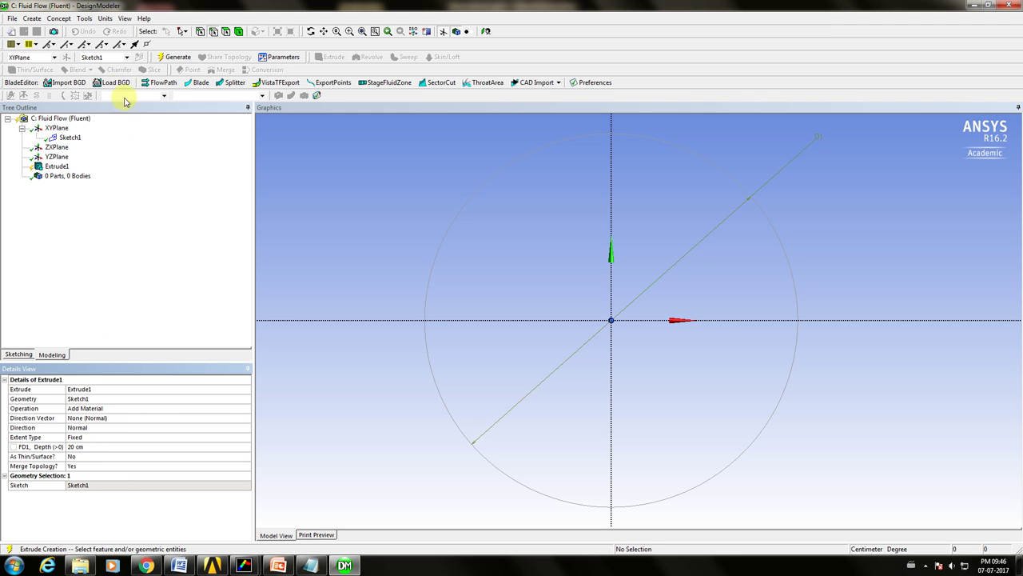
click(103, 17)
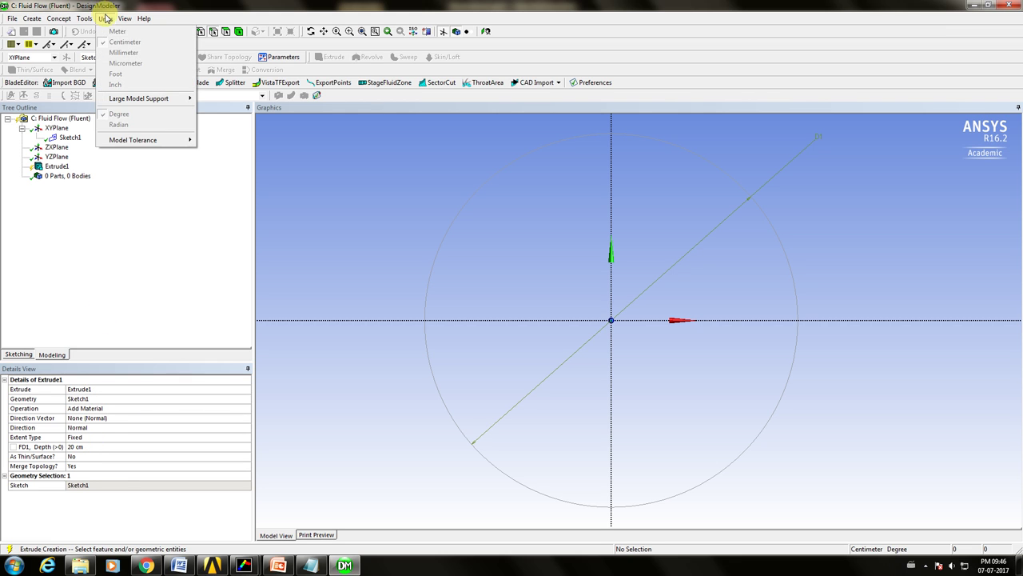
click(119, 302)
click(173, 61)
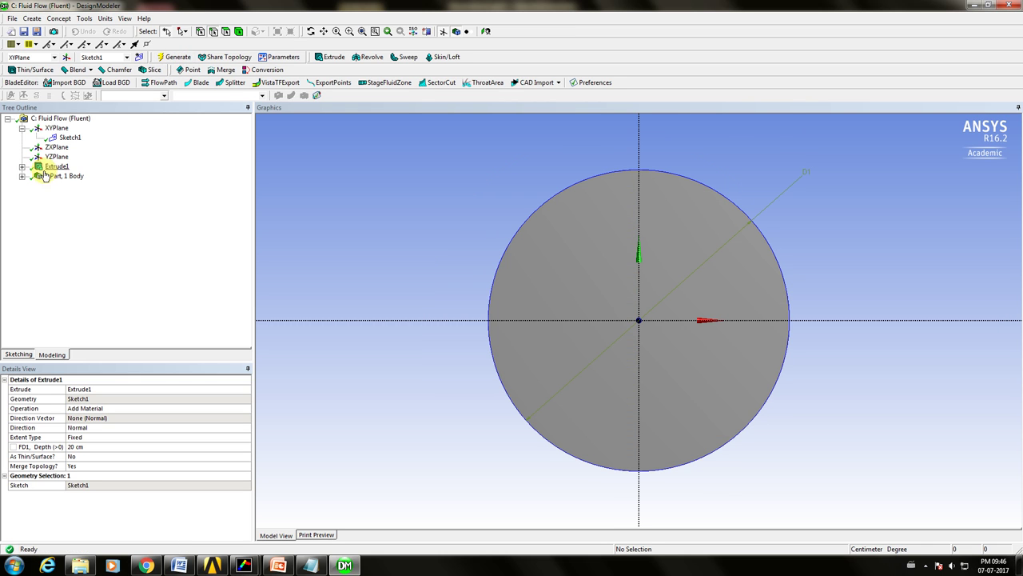
Change the operation of Extrude1 to Add Frozen.
click(23, 166)
click(66, 195)
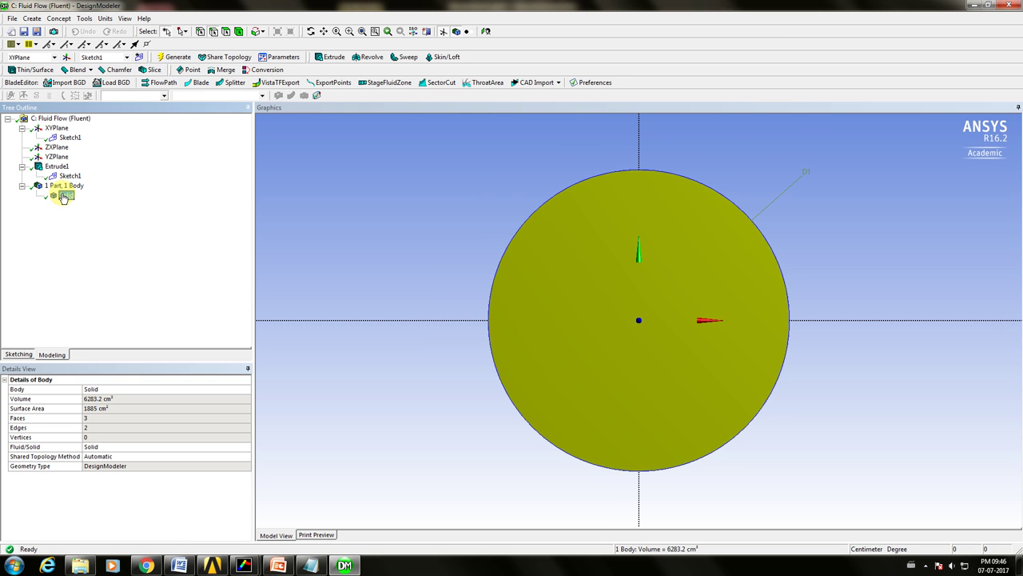
click(56, 167)
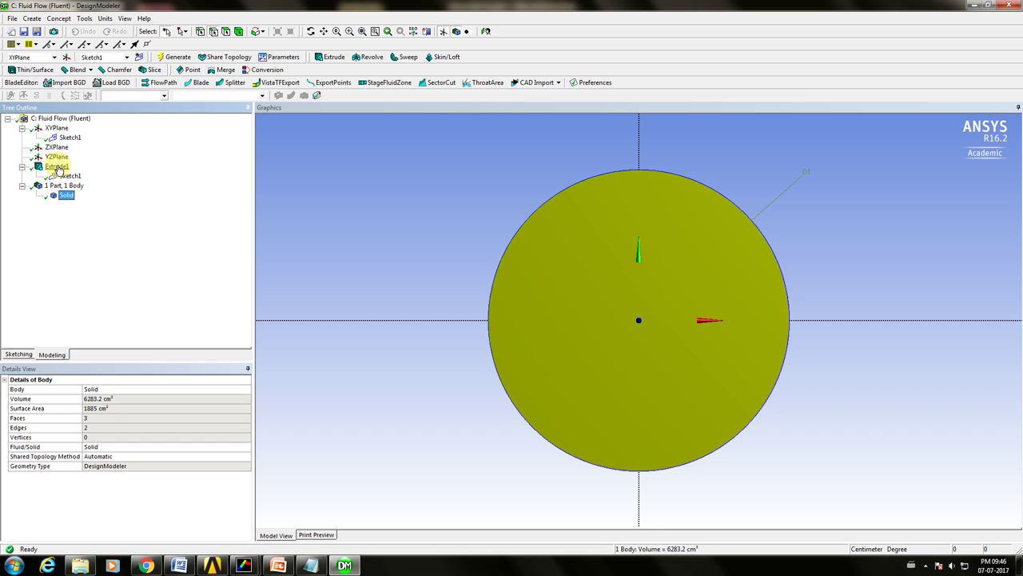
click(108, 409)
click(108, 408)
click(107, 418)
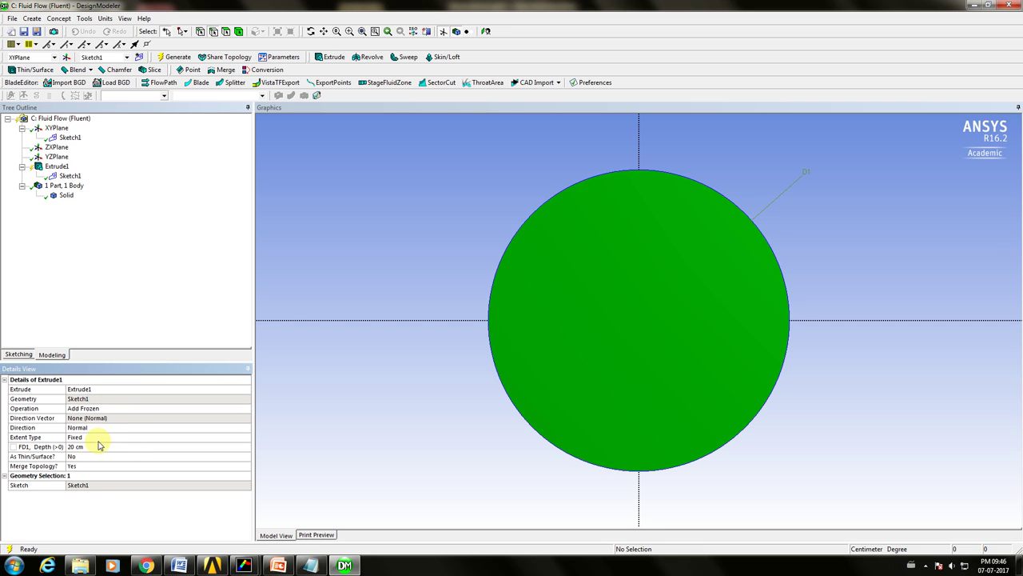
Switch the length unit to metres, set the depth of Extrude1 to 45 m, and regenerate the model.
click(99, 445)
click(105, 18)
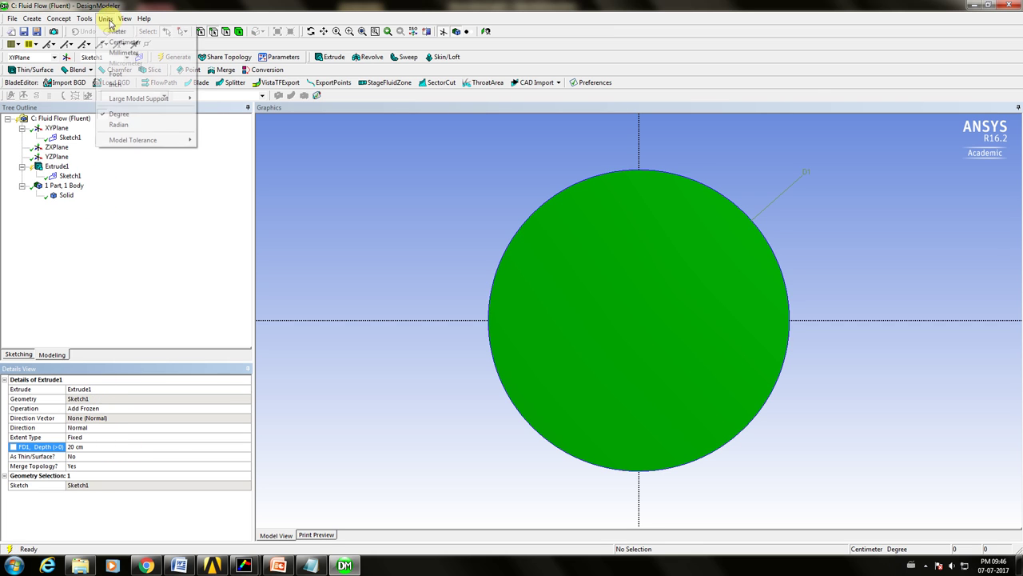
click(116, 31)
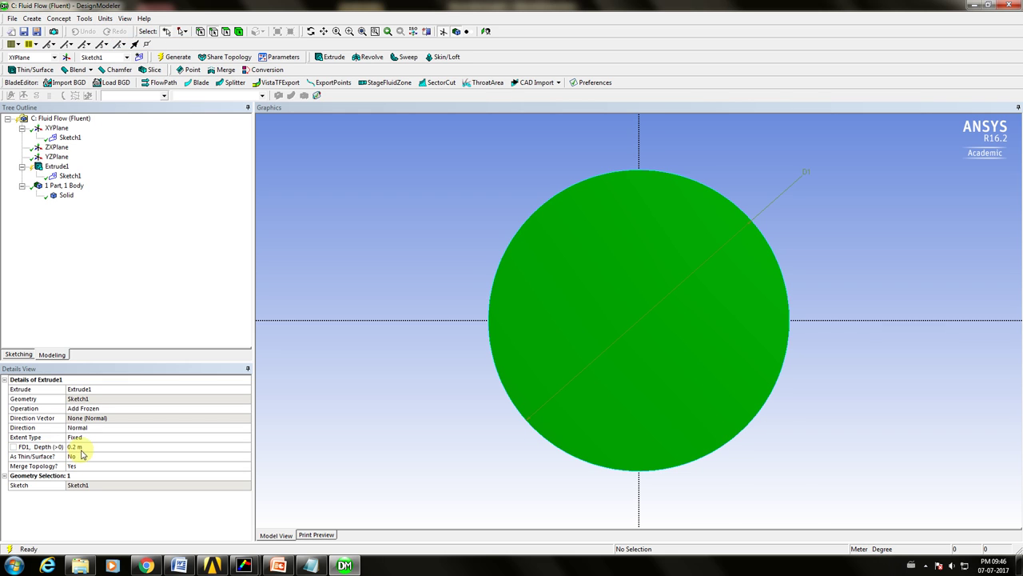
click(76, 448)
key(Return)
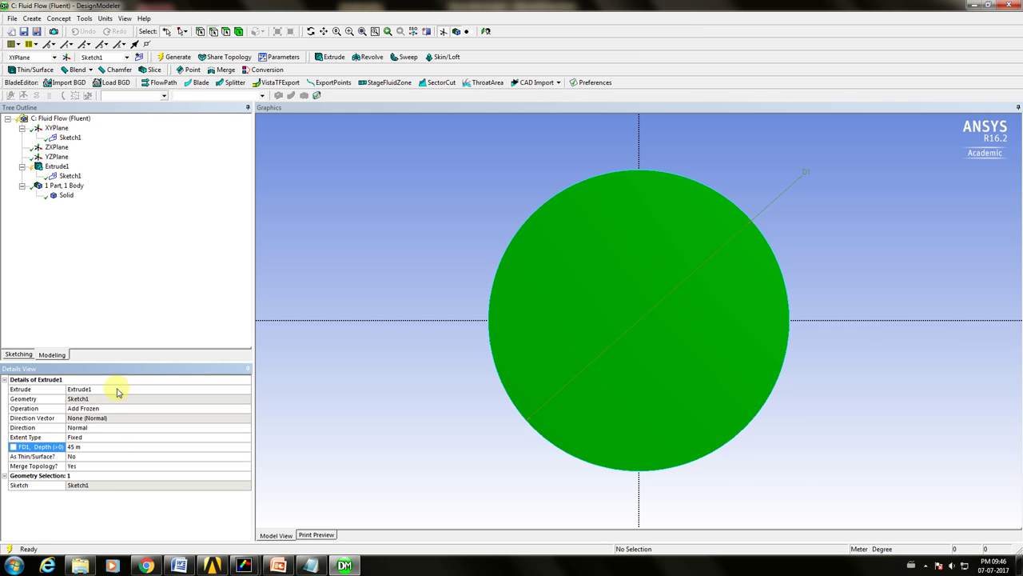
click(165, 55)
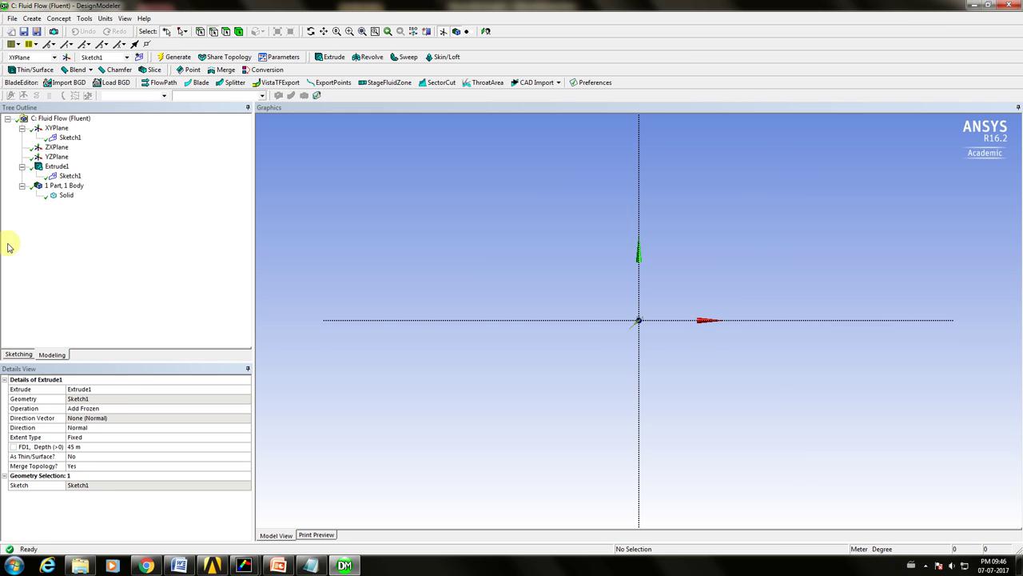
Rename the solid body to "Flow domain".
click(51, 200)
right_click(50, 201)
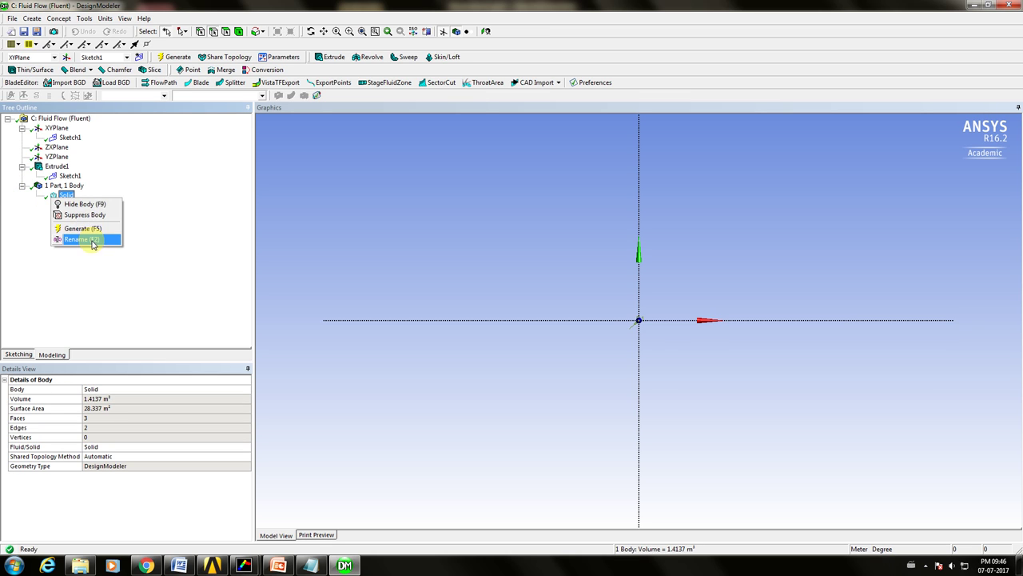
click(89, 229)
text(F)
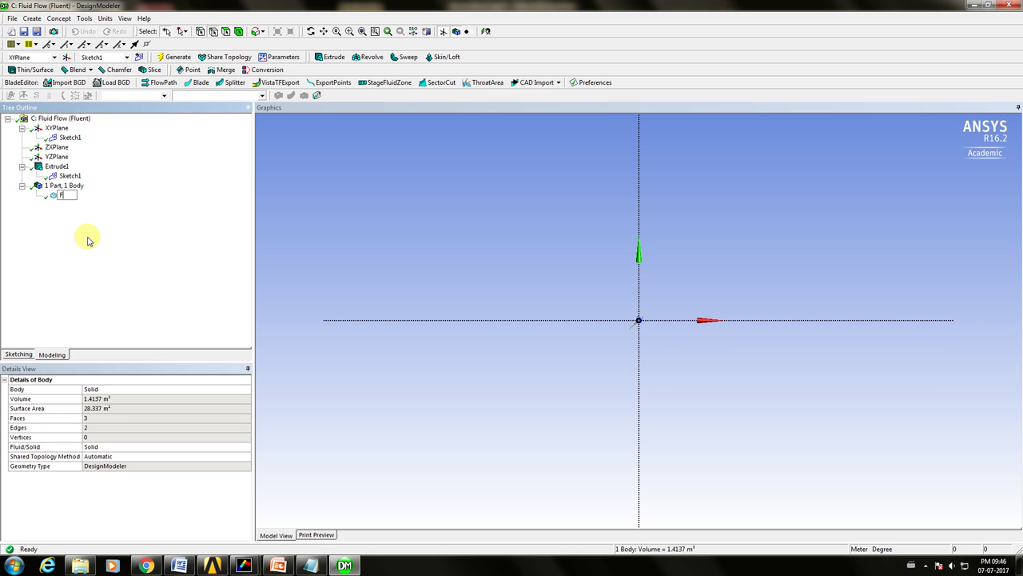
text(low domain)
key(Return)
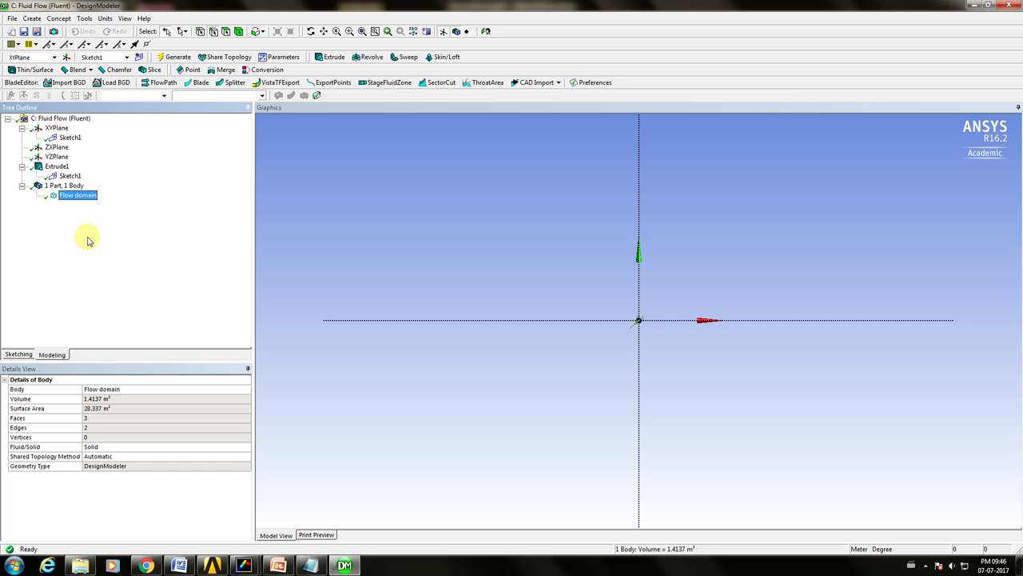
Switch to Workbench and open the Mesh cell of Fluid Flow (Fluent) system C in Meshing.
click(212, 565)
click(454, 122)
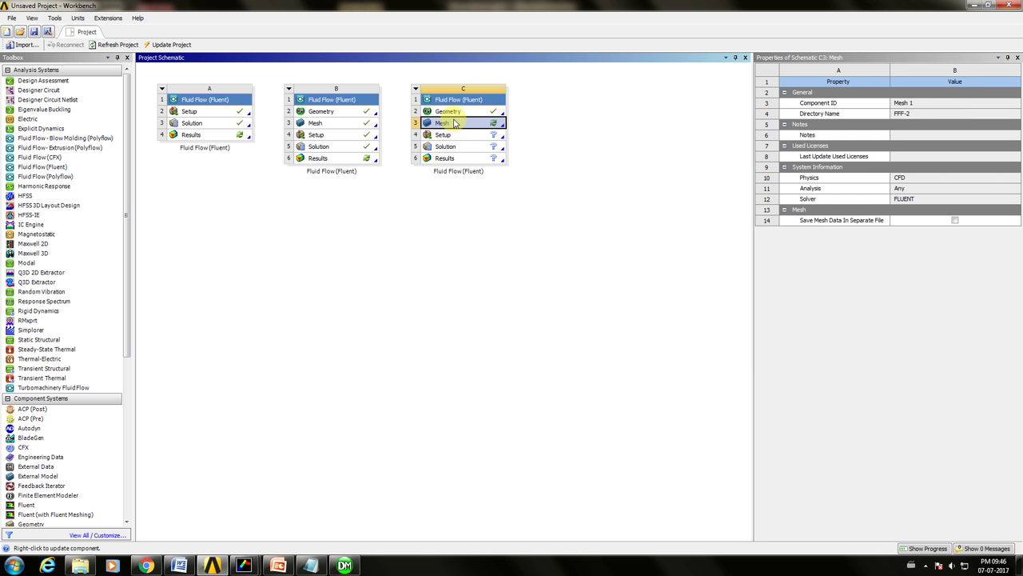
double_click(455, 122)
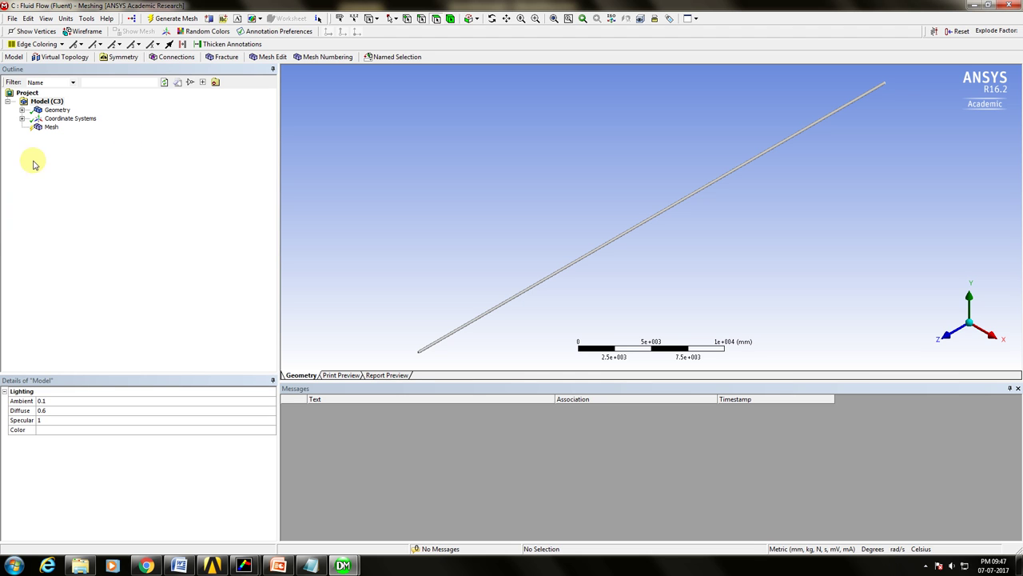
Expand the geometry and coordinate system branches of the model and insert a Method control under Mesh.
click(21, 109)
click(21, 127)
click(44, 144)
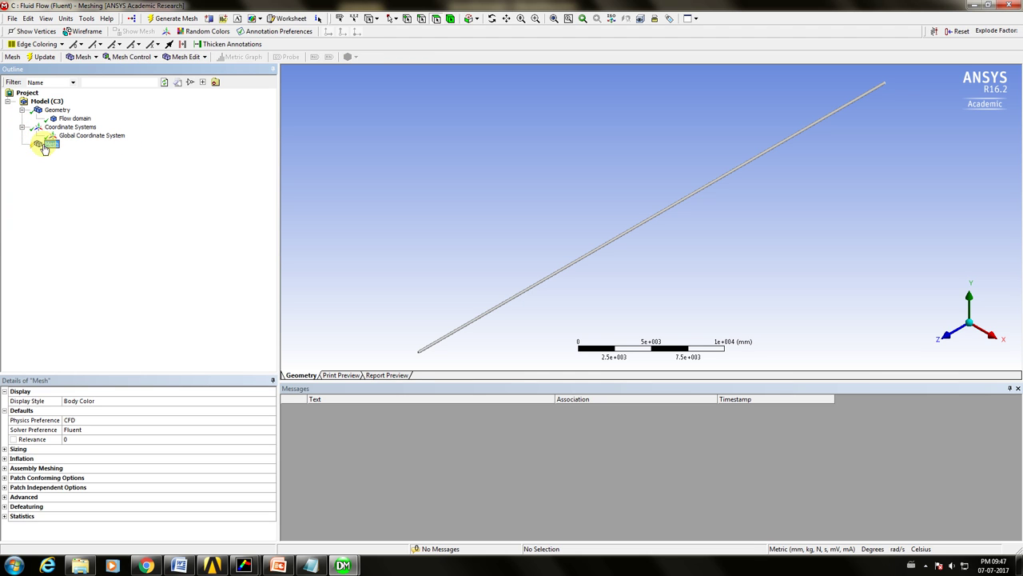
right_click(44, 143)
mouse_move(110, 154)
click(156, 151)
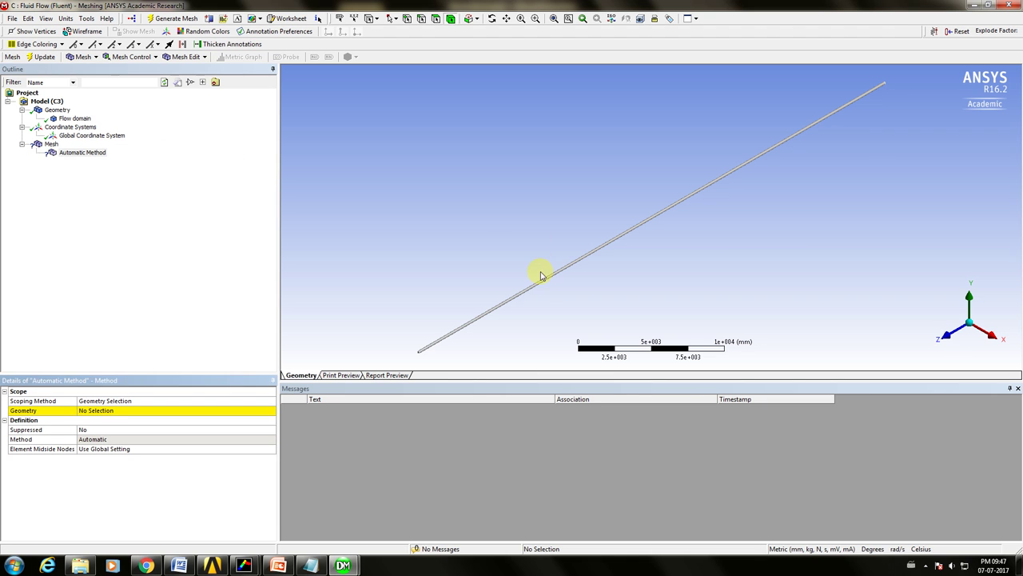
Scope the mesh Method control to the pipe body and set its method to Sweep.
click(535, 289)
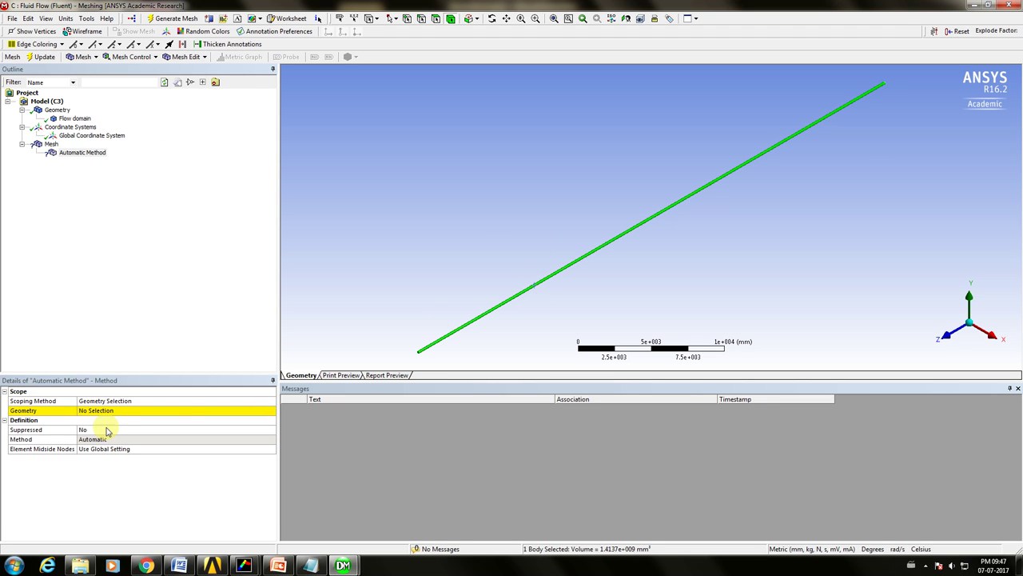
click(112, 411)
click(112, 411)
click(256, 438)
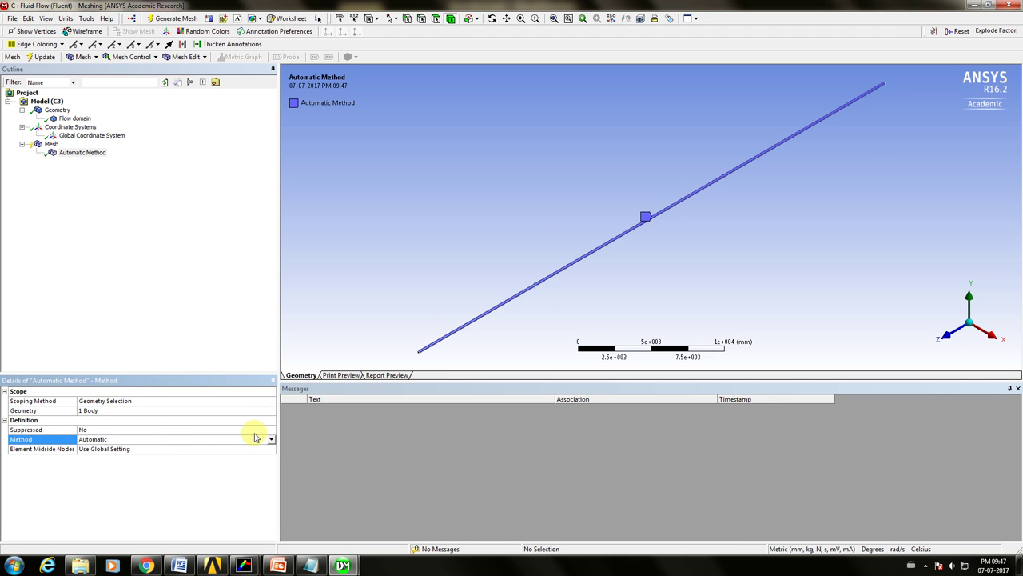
click(270, 442)
click(230, 471)
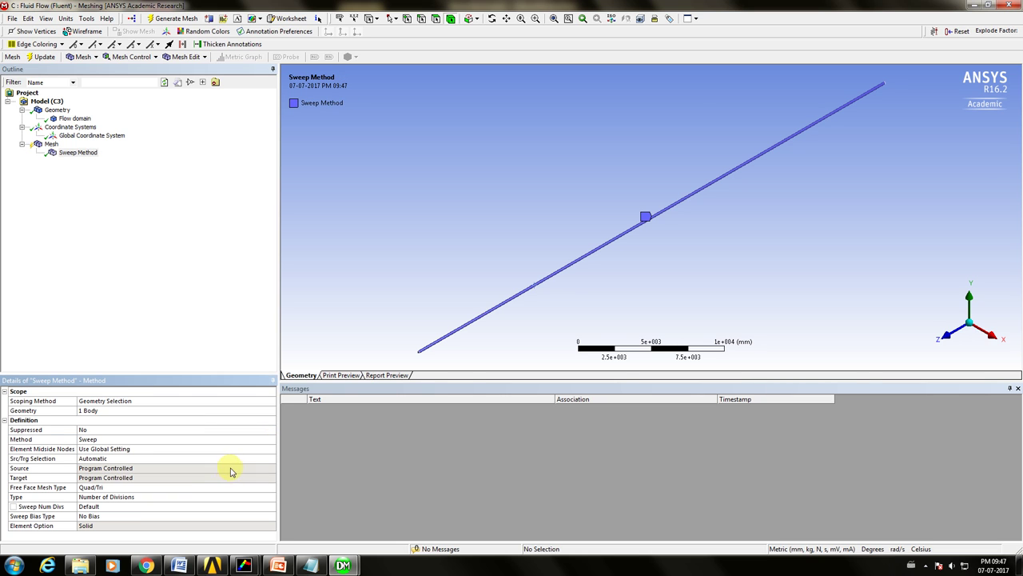
Set the sweep's Src/Trg Selection to Manual Source and assign the pipe's near circular end face as the source.
click(128, 458)
click(272, 461)
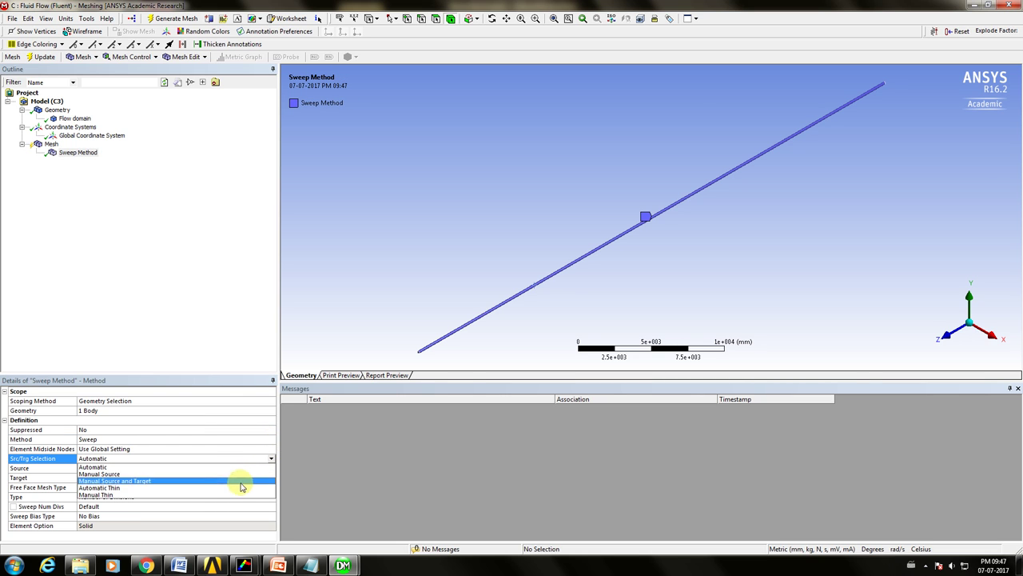
click(236, 477)
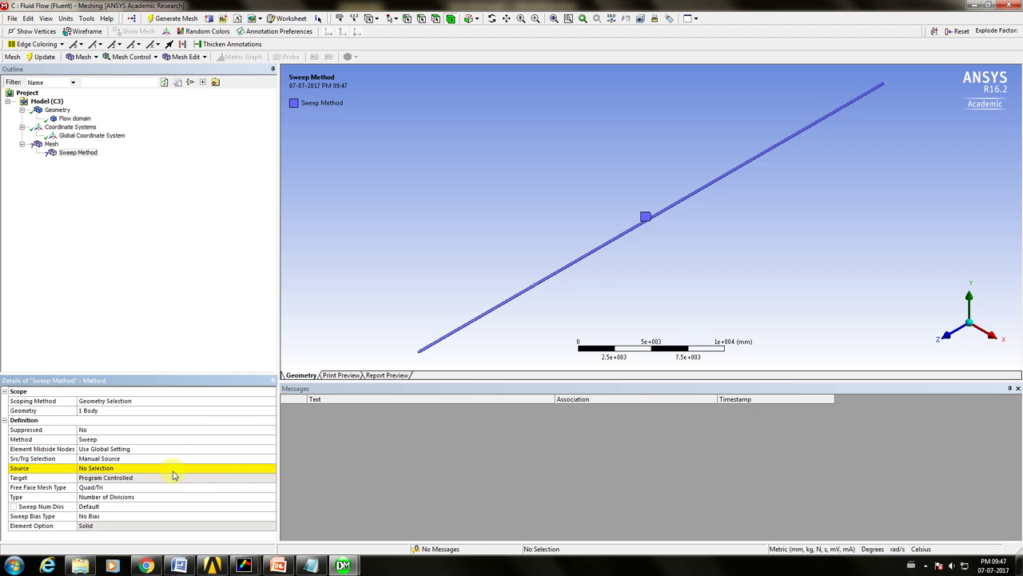
middle_drag(526, 336, 523, 254)
scroll(565, 261, up, 5)
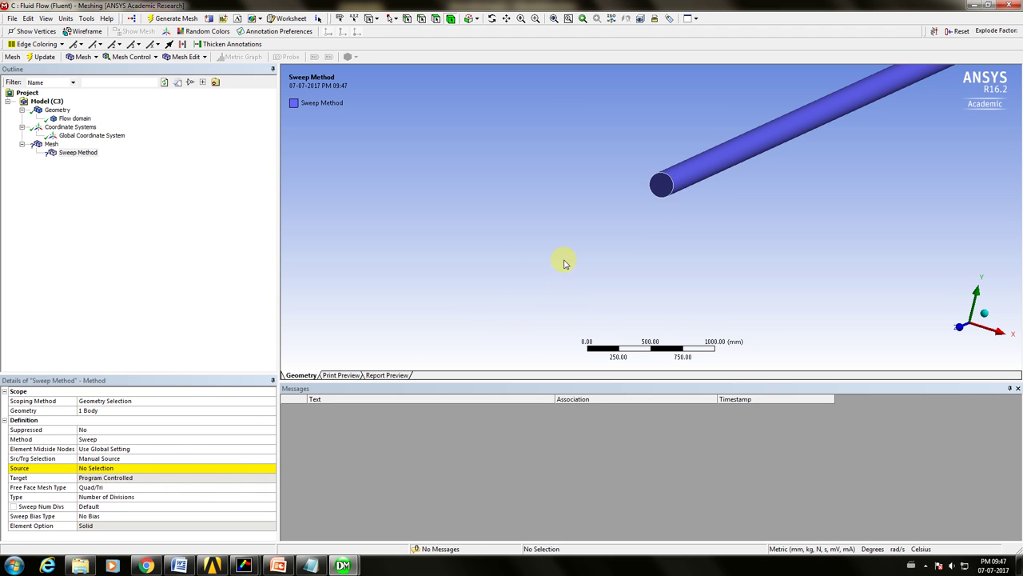
click(667, 187)
click(101, 469)
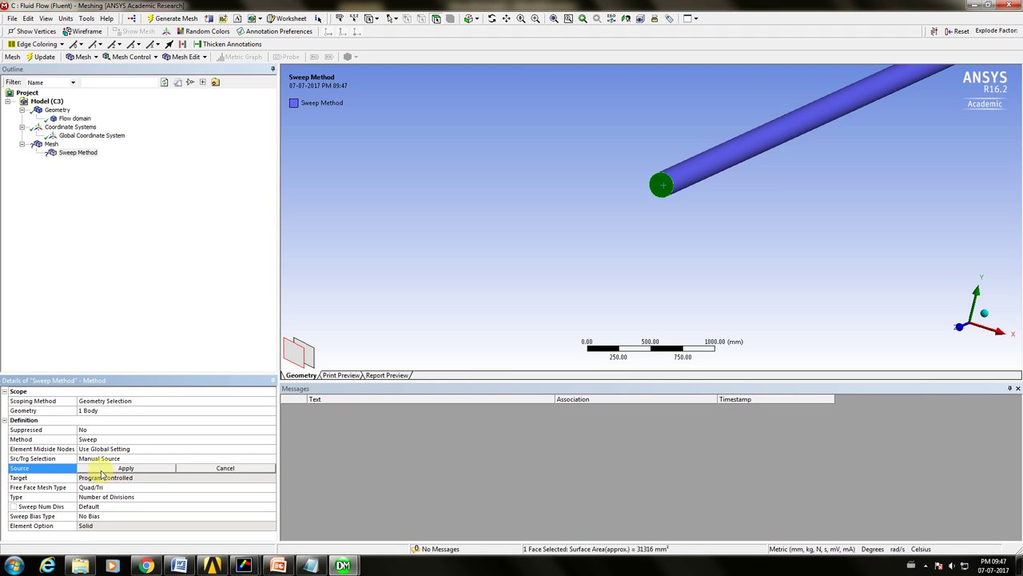
click(102, 468)
Generate the mesh with the sweep method applied.
click(51, 144)
right_click(54, 144)
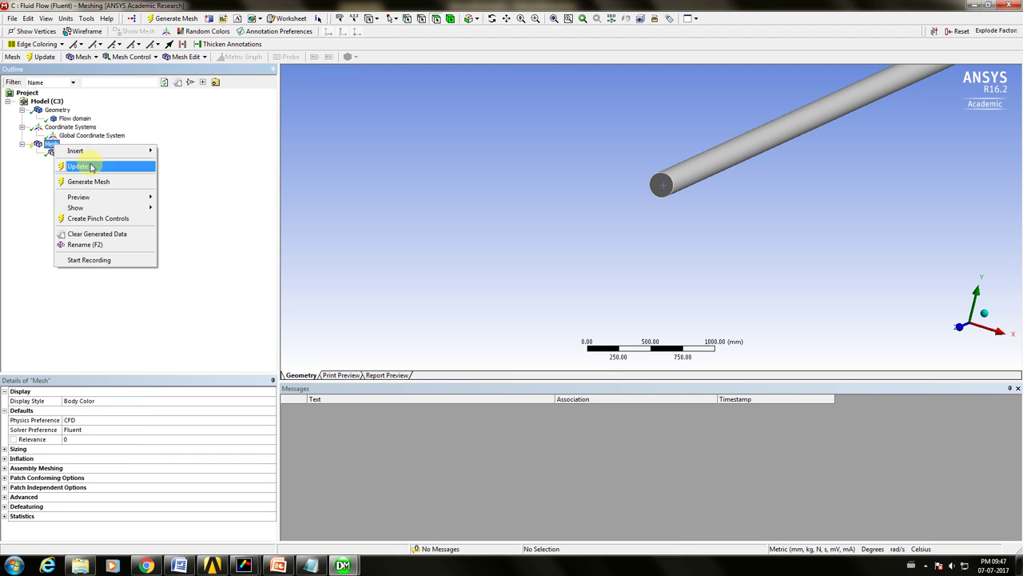
click(91, 182)
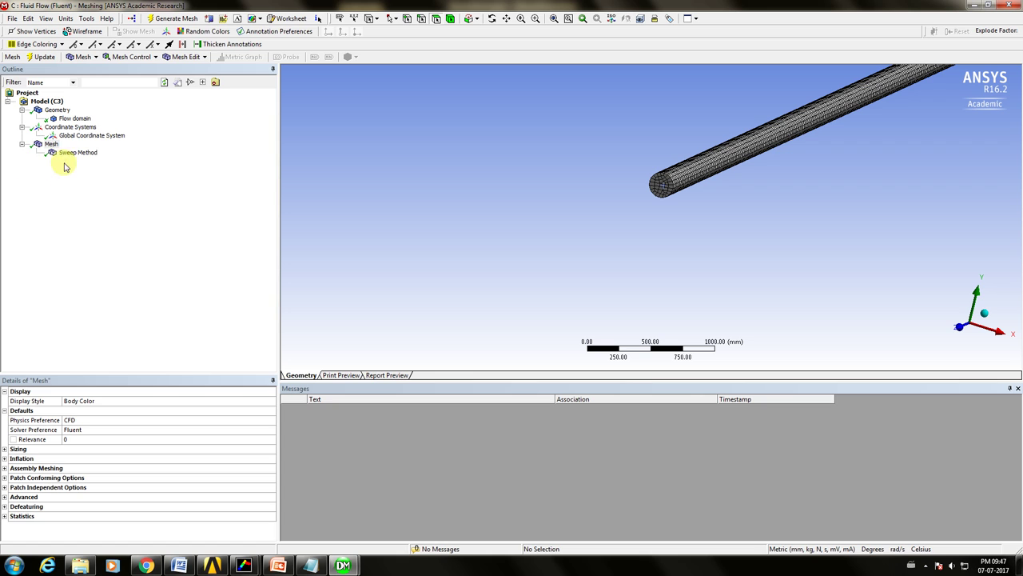
Insert an Inflation control on the pipe's end face with its circular edge as the boundary, and regenerate the mesh.
right_click(67, 158)
click(75, 176)
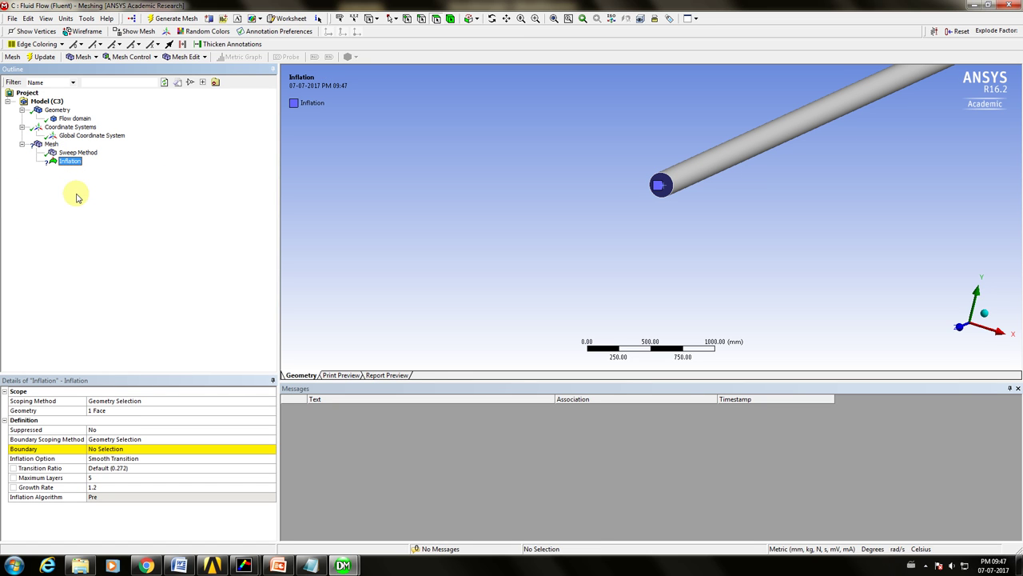
click(436, 17)
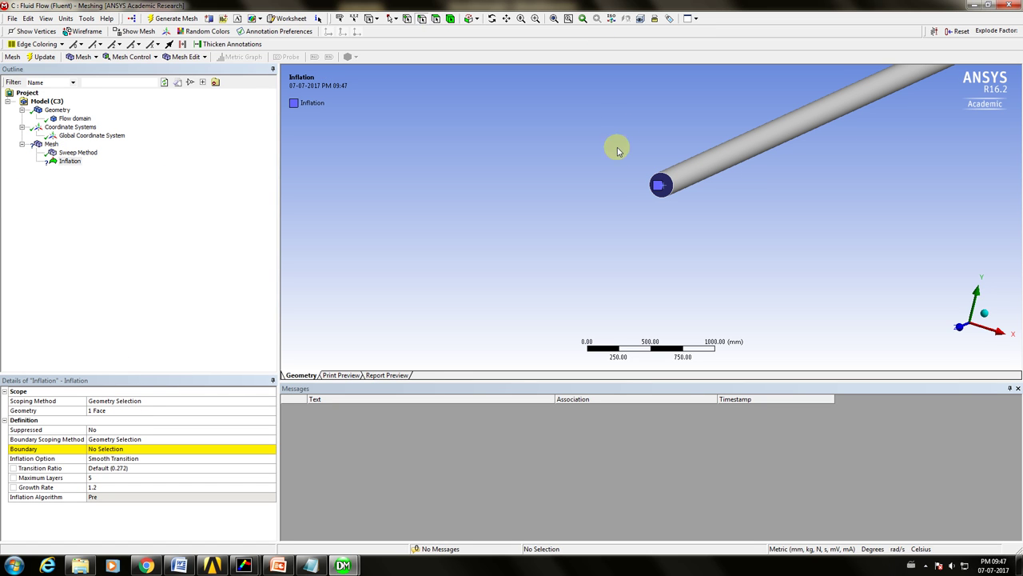
click(662, 175)
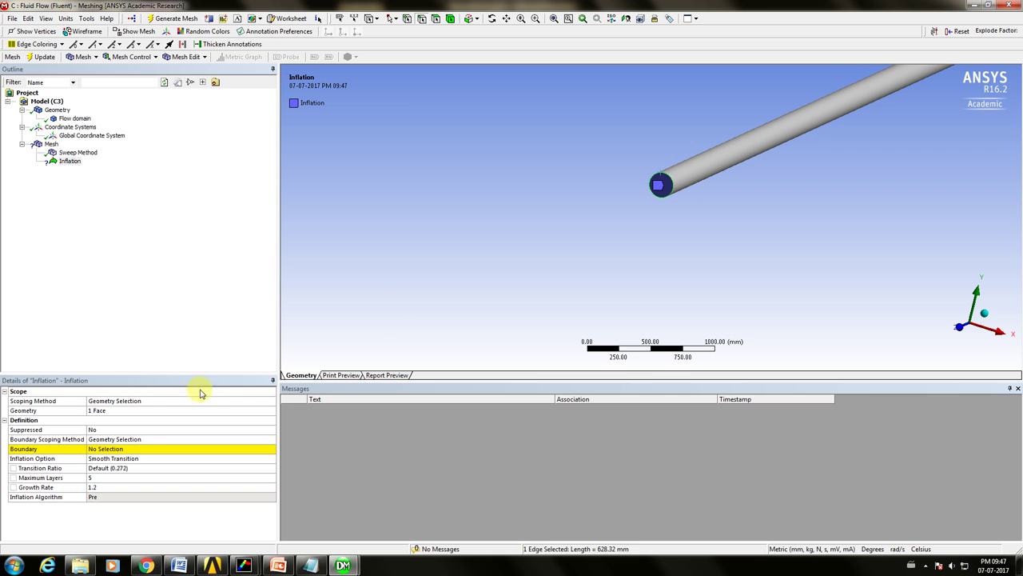
click(127, 450)
click(130, 450)
right_click(48, 144)
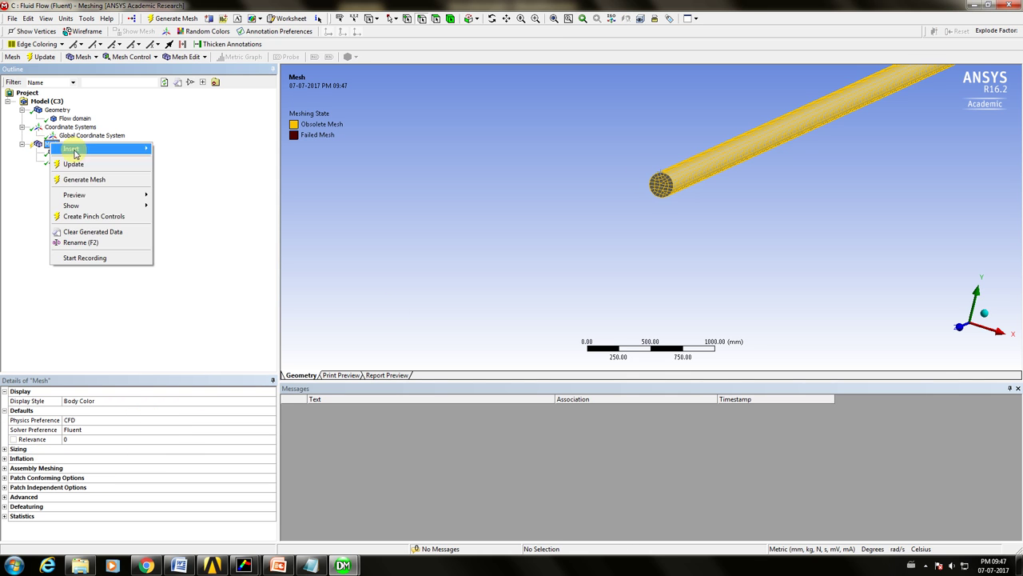
click(77, 177)
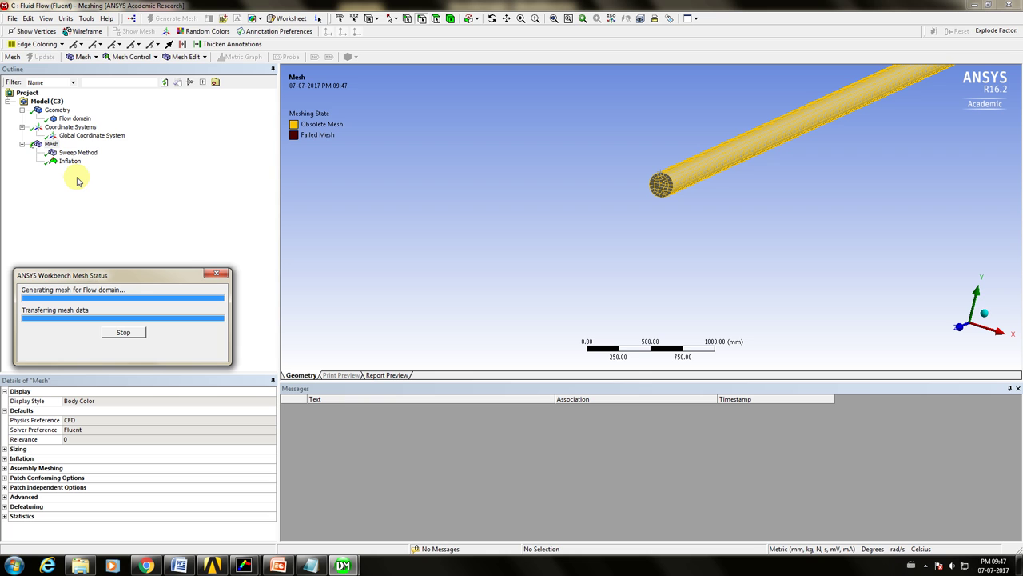
Set the Flow domain body's Fluid/Solid material property to Fluid.
click(73, 119)
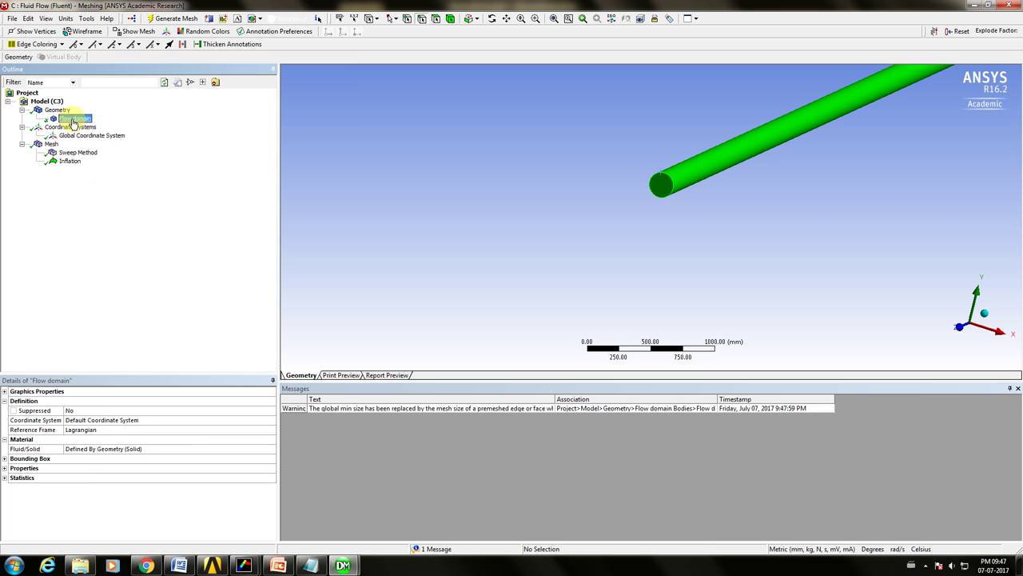
click(158, 448)
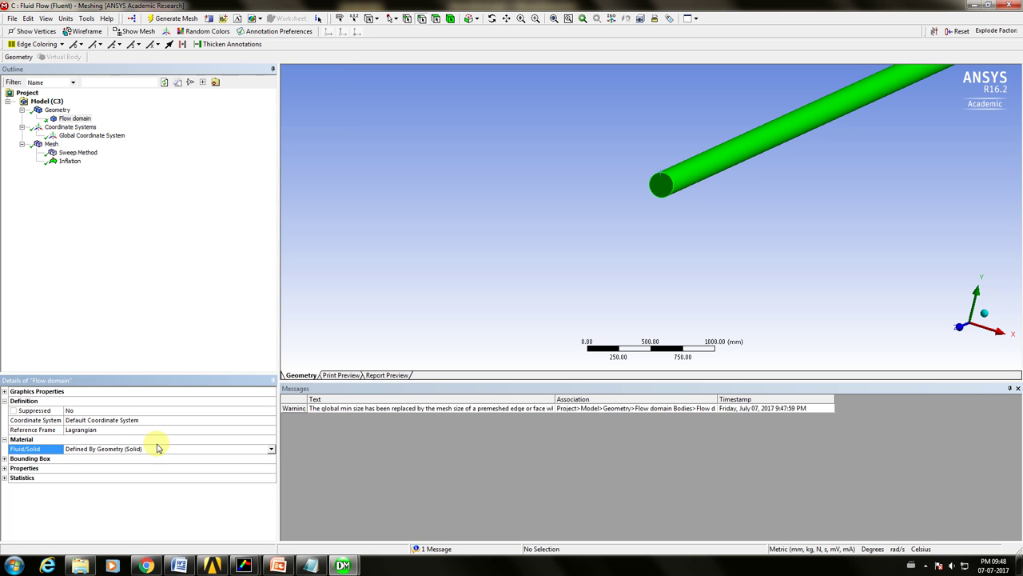
click(271, 448)
click(237, 469)
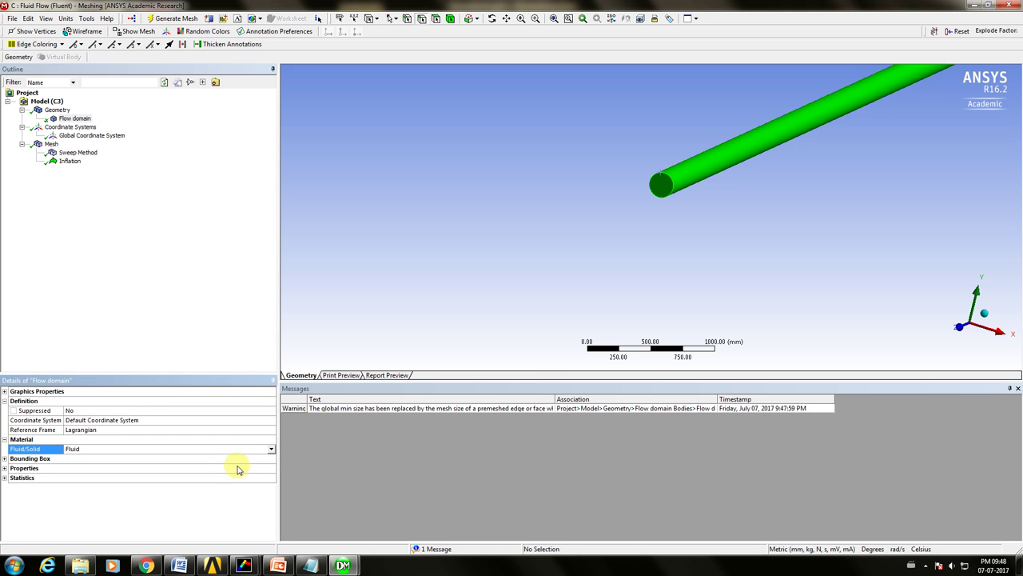
In the global mesh sizing settings, set Relevance Center to Fine and Transition to Fast.
click(51, 144)
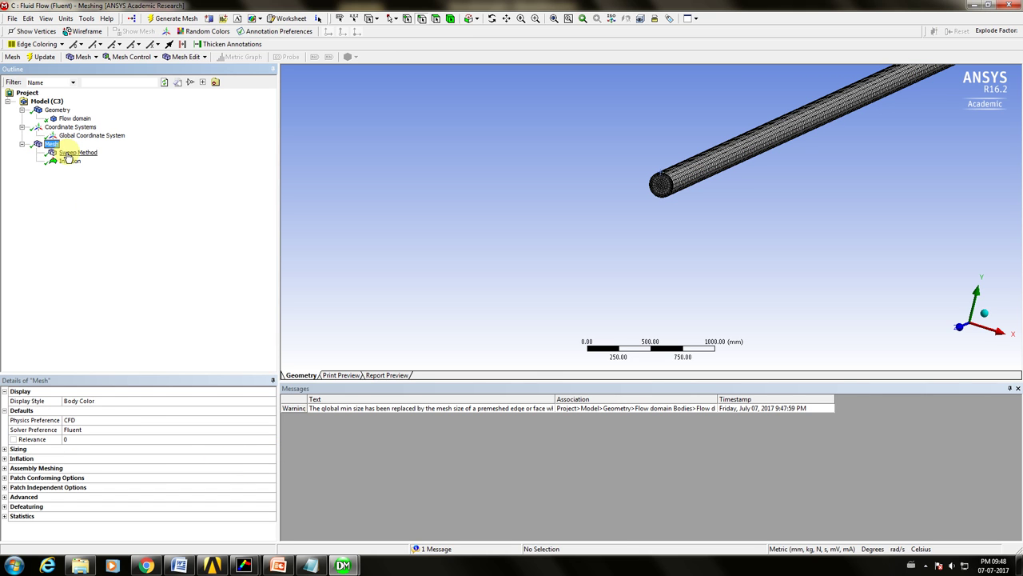
click(4, 449)
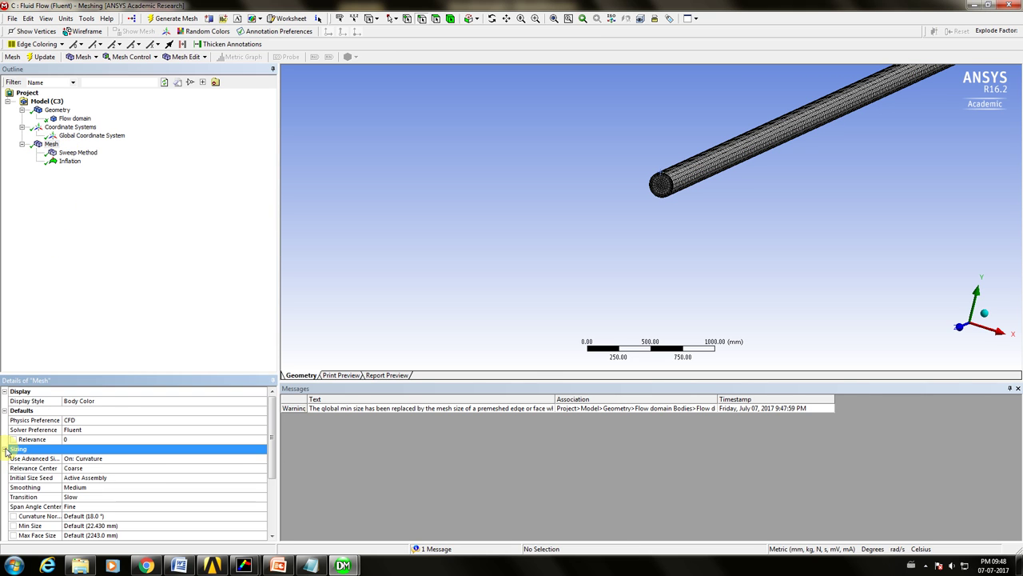
click(121, 469)
click(264, 467)
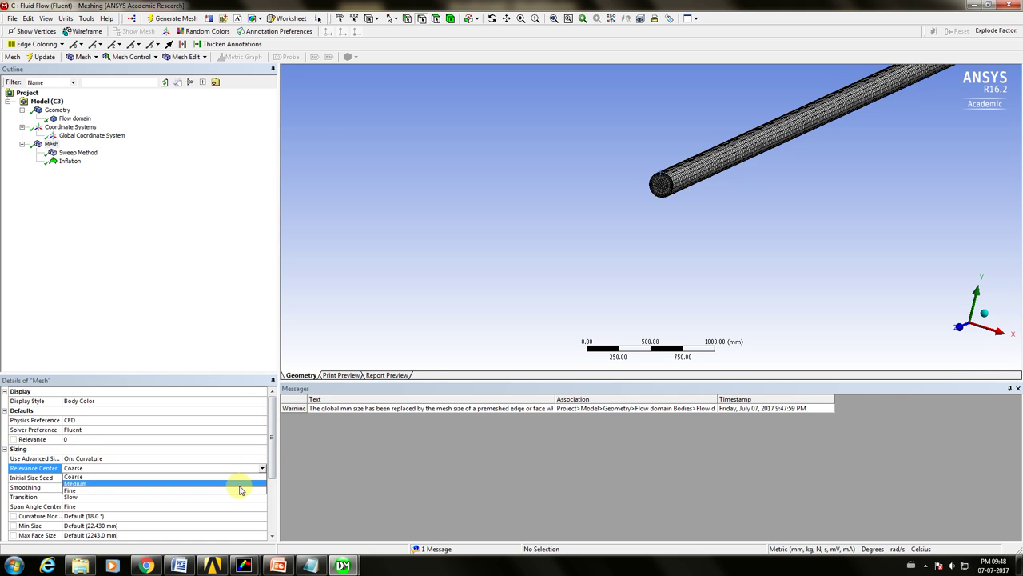
click(237, 494)
scroll(258, 464, down, 3)
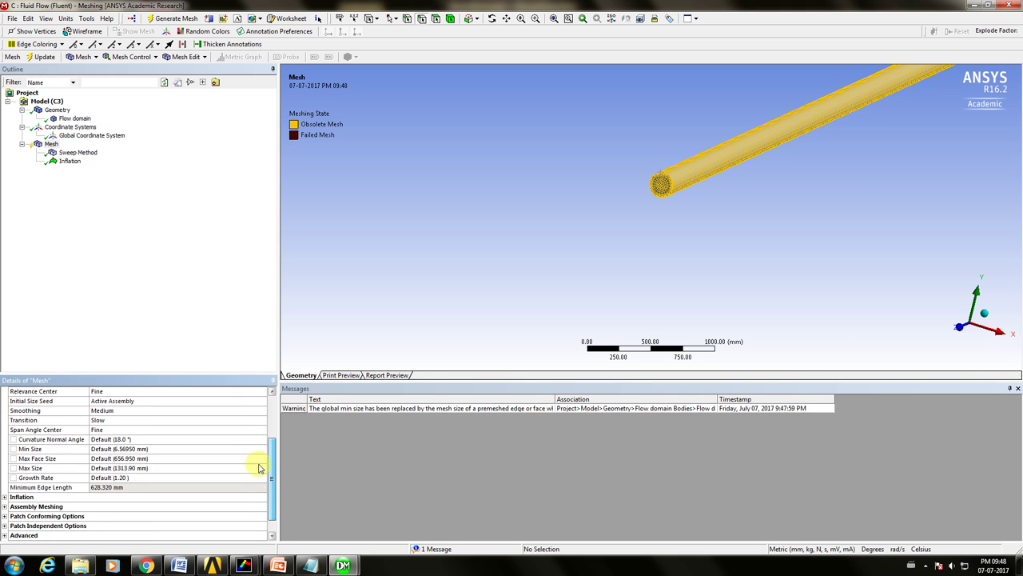
click(258, 419)
click(264, 420)
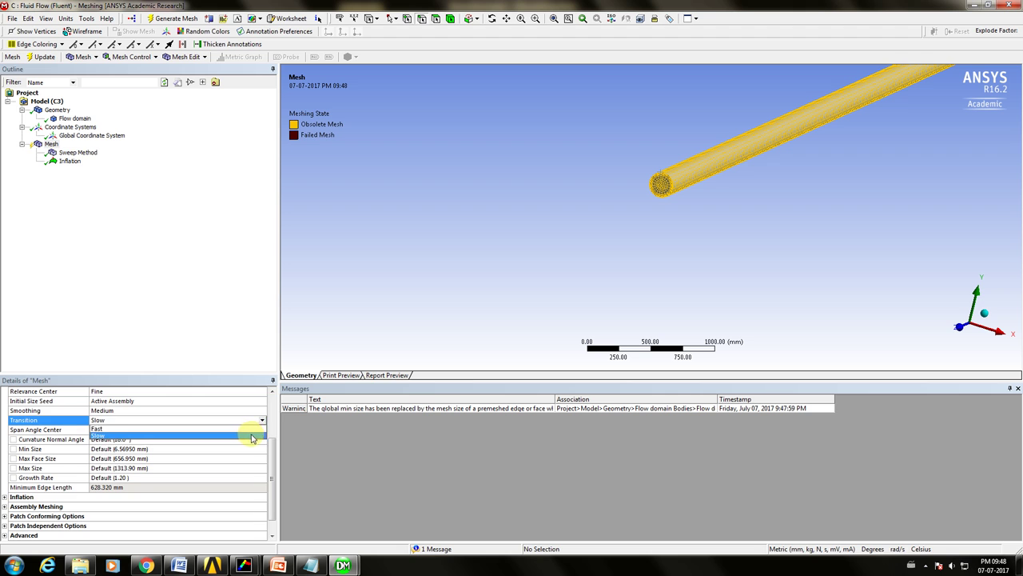
click(250, 436)
scroll(271, 451, down, 2)
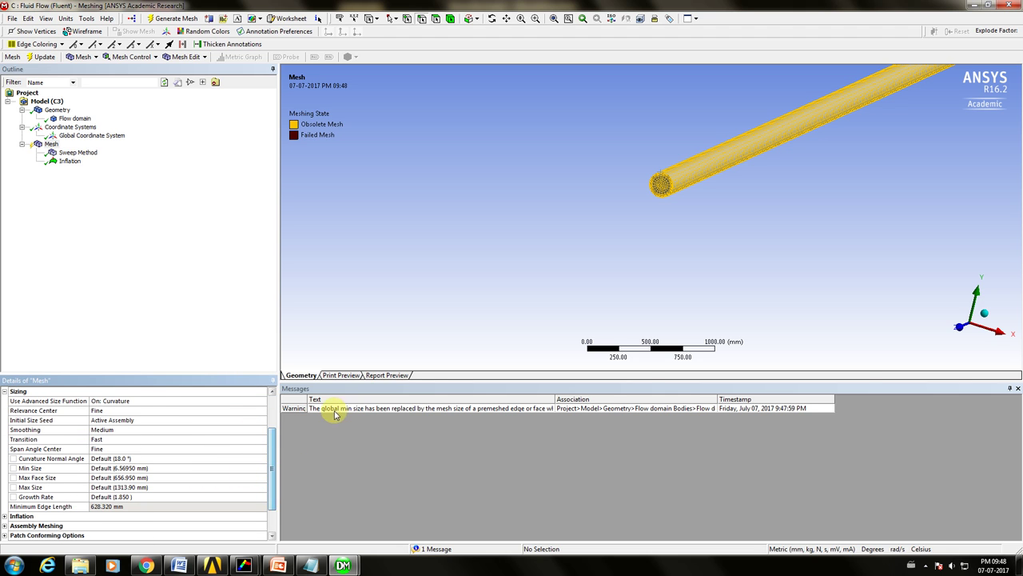
Read the full mesh warning message and set the global Min Size to 0.5 mm.
double_click(334, 410)
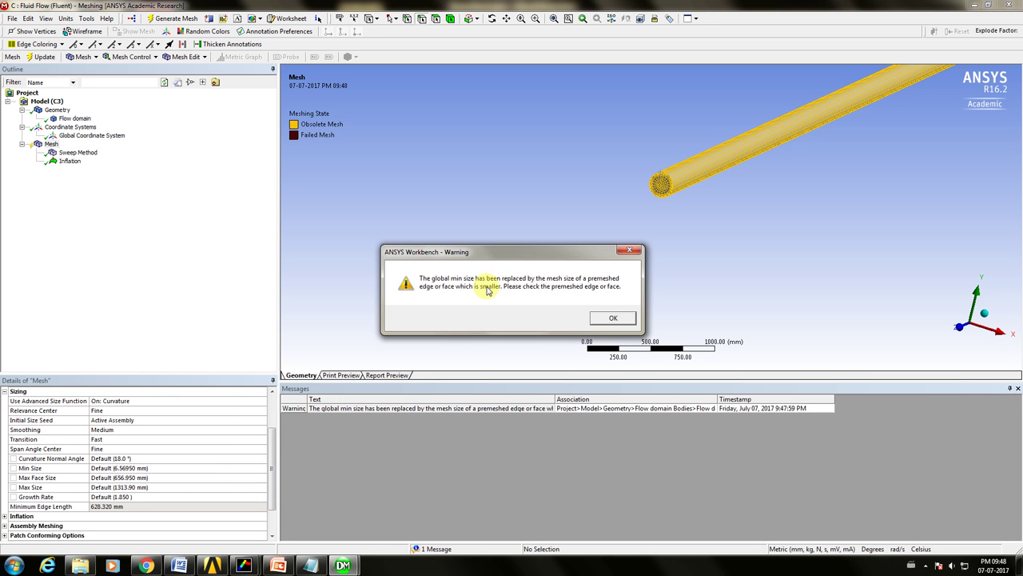
click(605, 320)
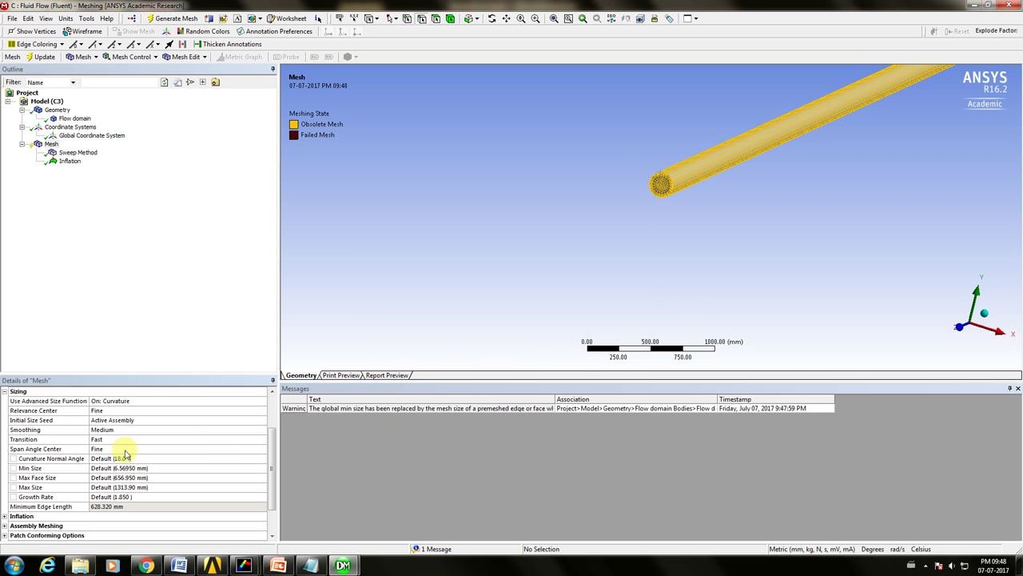
click(126, 468)
text(0.5)
key(Return)
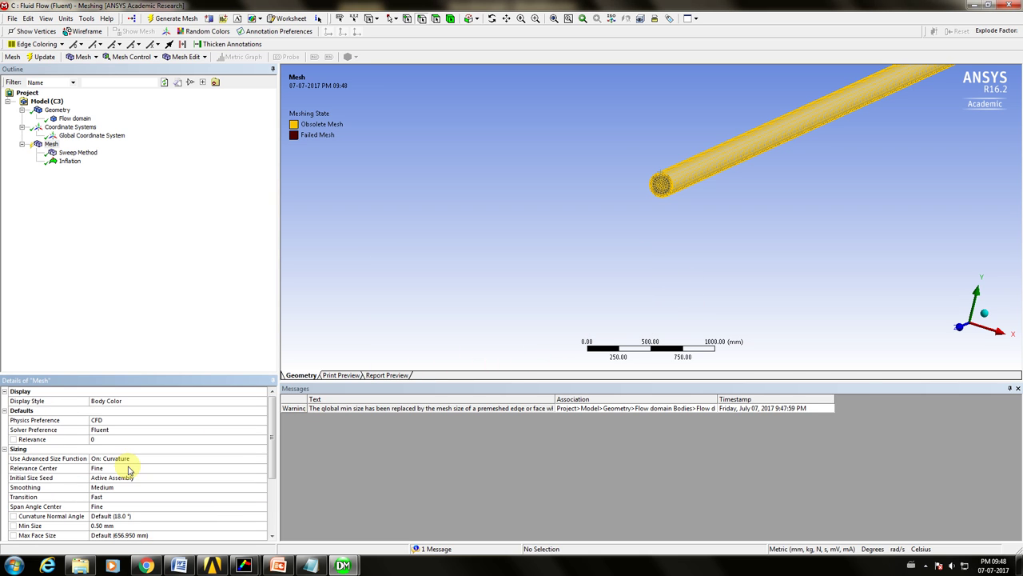
Set the mesh Max Face Size to 50 mm and Max Size to 80 mm.
scroll(270, 482, down, 2)
scroll(271, 482, down, 1)
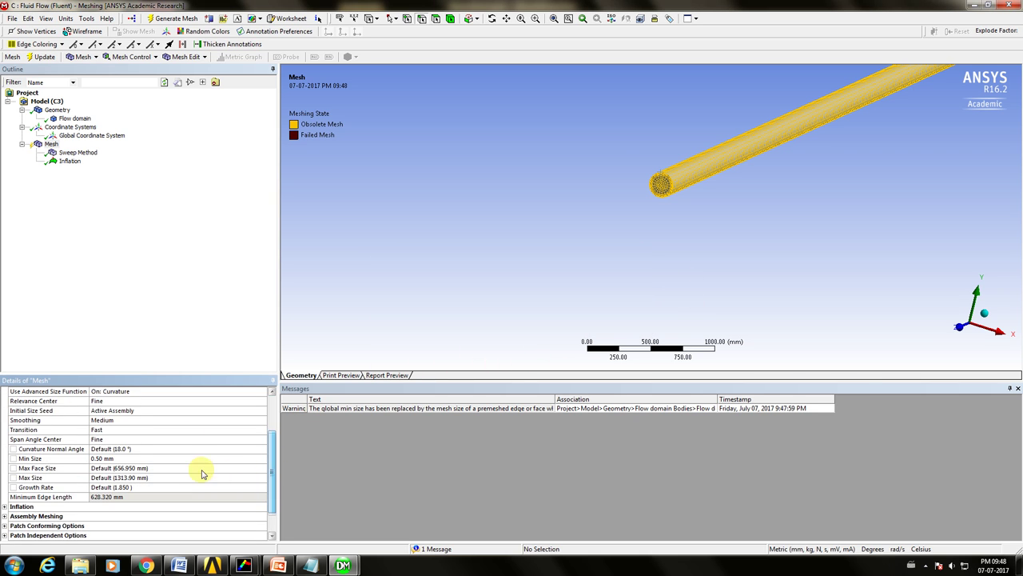
click(169, 468)
text(50)
key(Return)
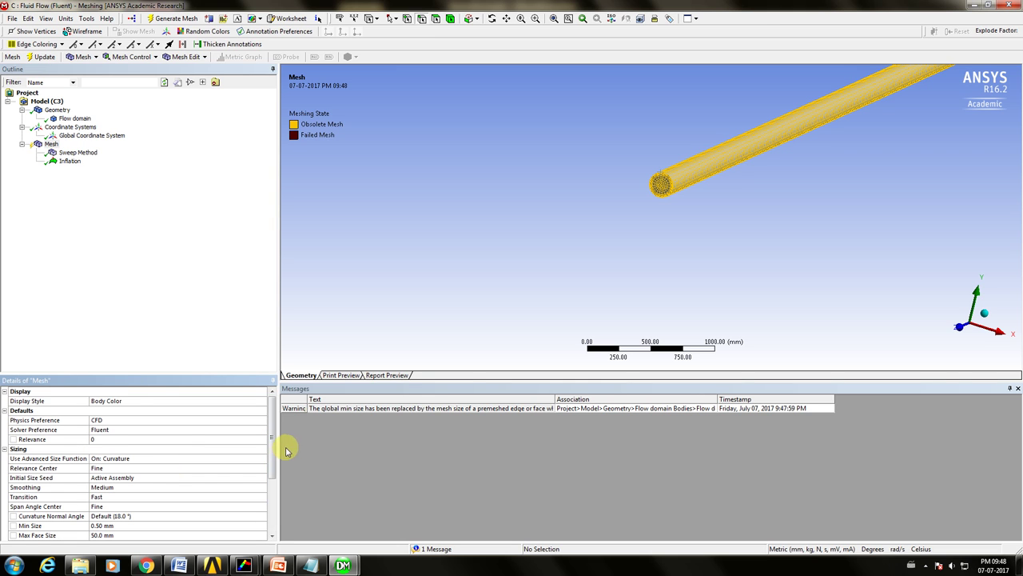
scroll(270, 480, down, 5)
click(166, 468)
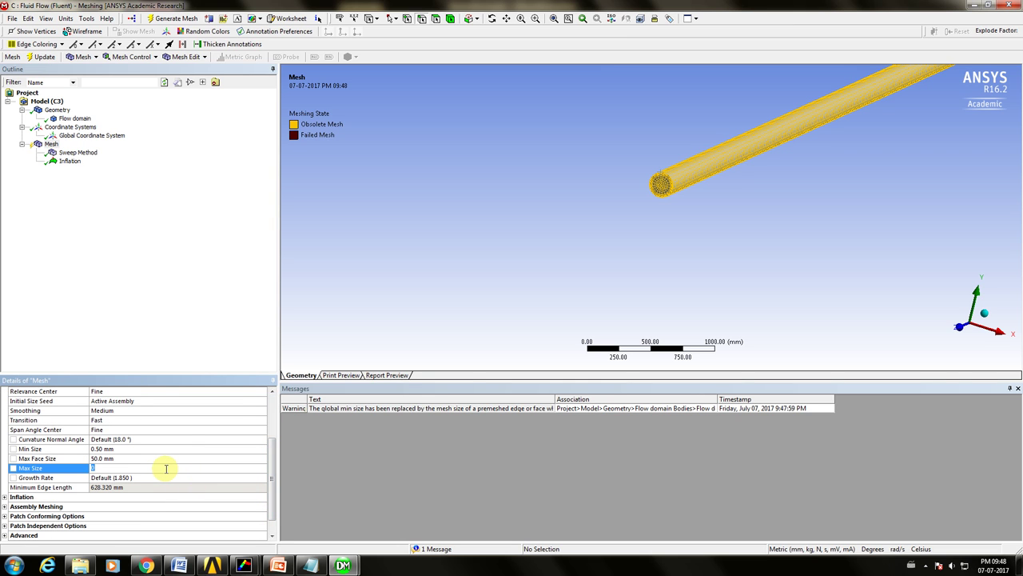
text(80)
key(Return)
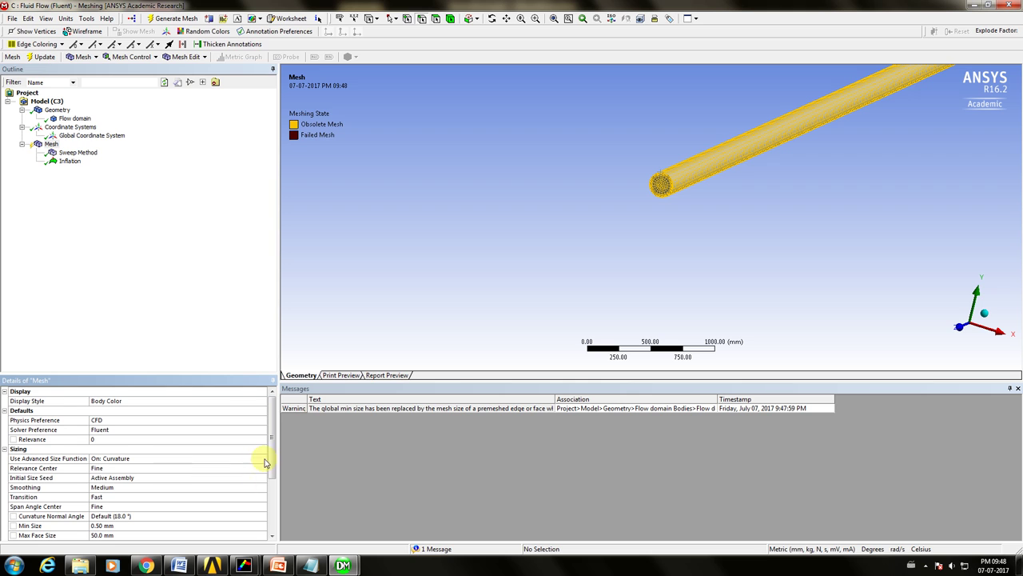
Enter a new Growth Rate for the global mesh sizing and collapse the sizing settings.
scroll(271, 467, down, 5)
click(153, 506)
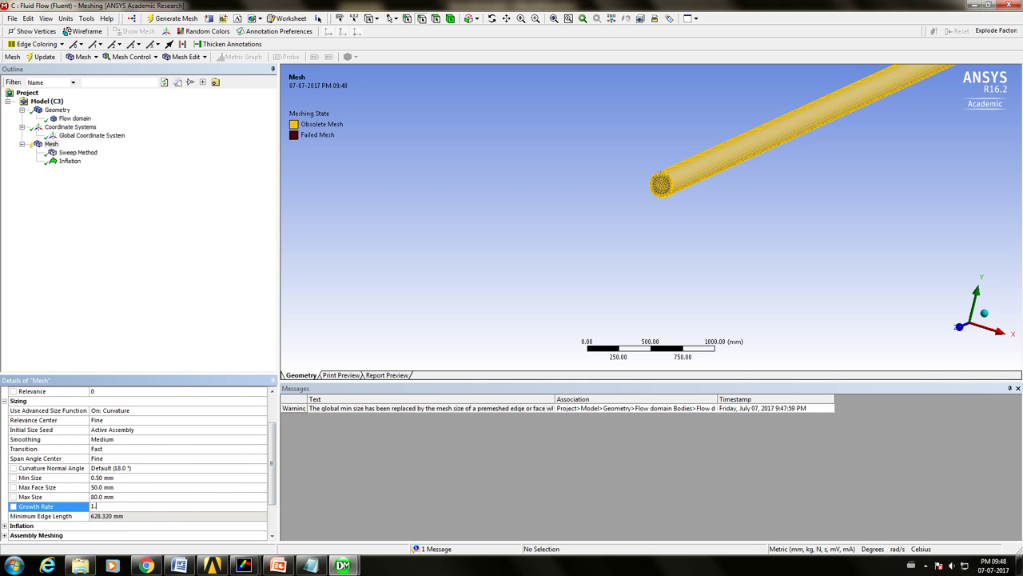
text(1.)
key(Return)
click(6, 449)
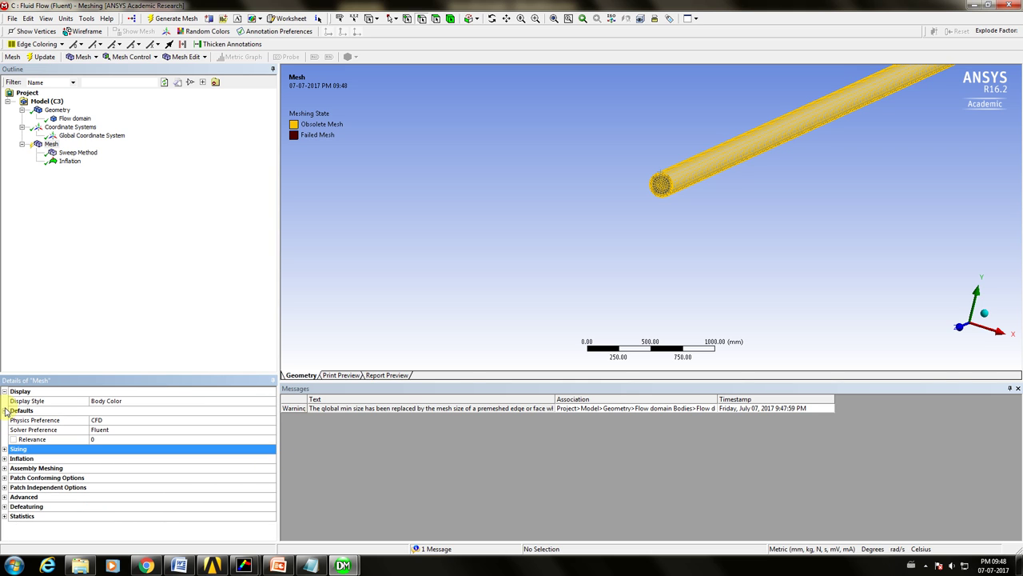
Expand the mesh statistics, and regenerate the mesh to inspect the pipe's end face.
click(5, 516)
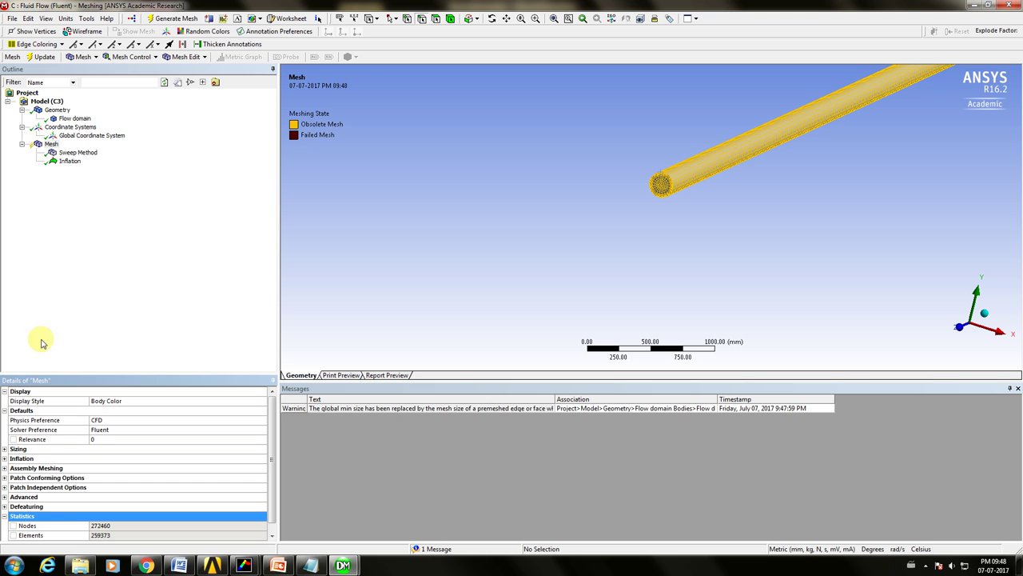
right_click(48, 144)
click(75, 180)
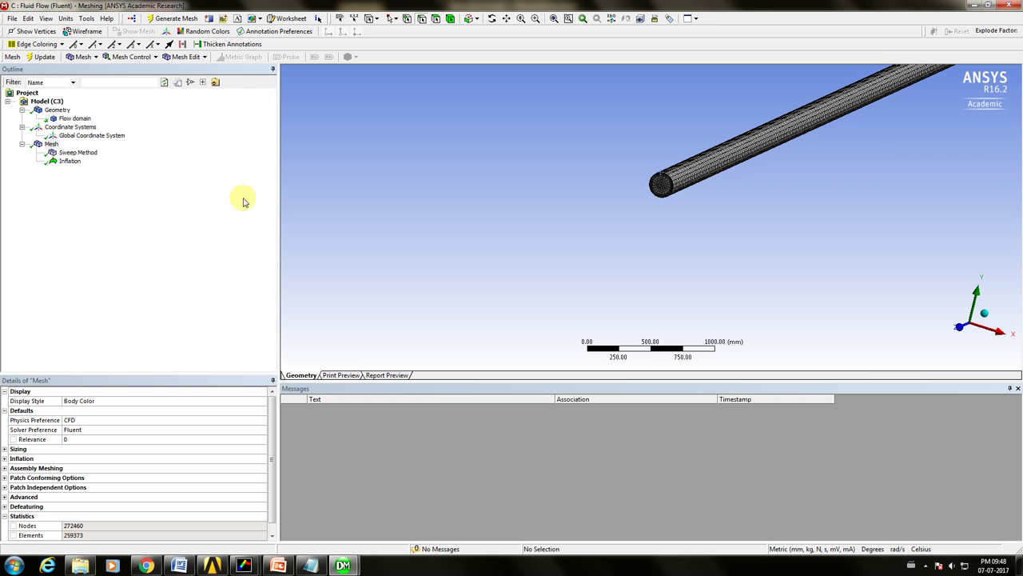
right_drag(649, 172, 687, 220)
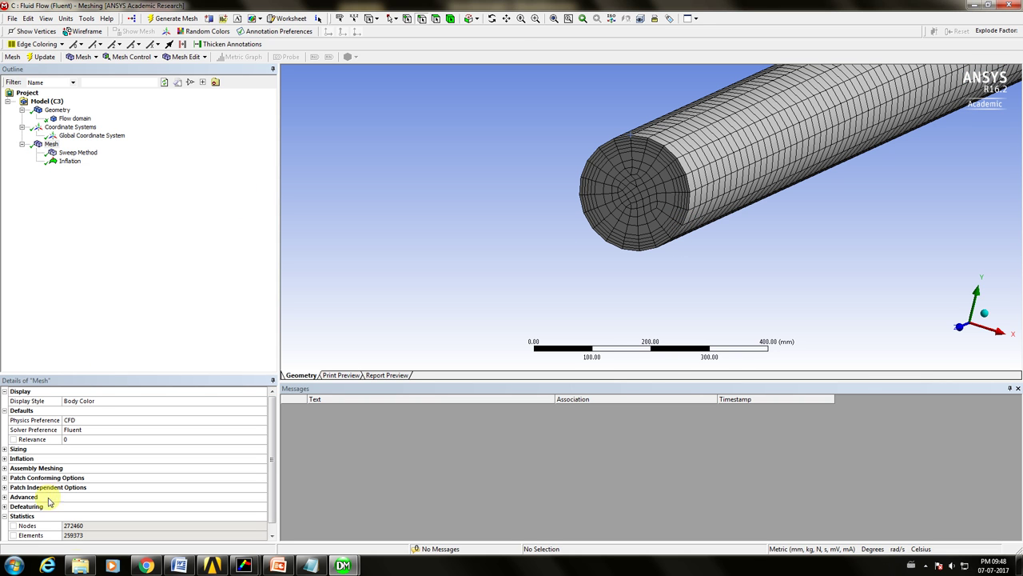
Create a named selection called "Velocity inlet" on the circular end face at the pipe's near end.
right_drag(669, 137, 727, 258)
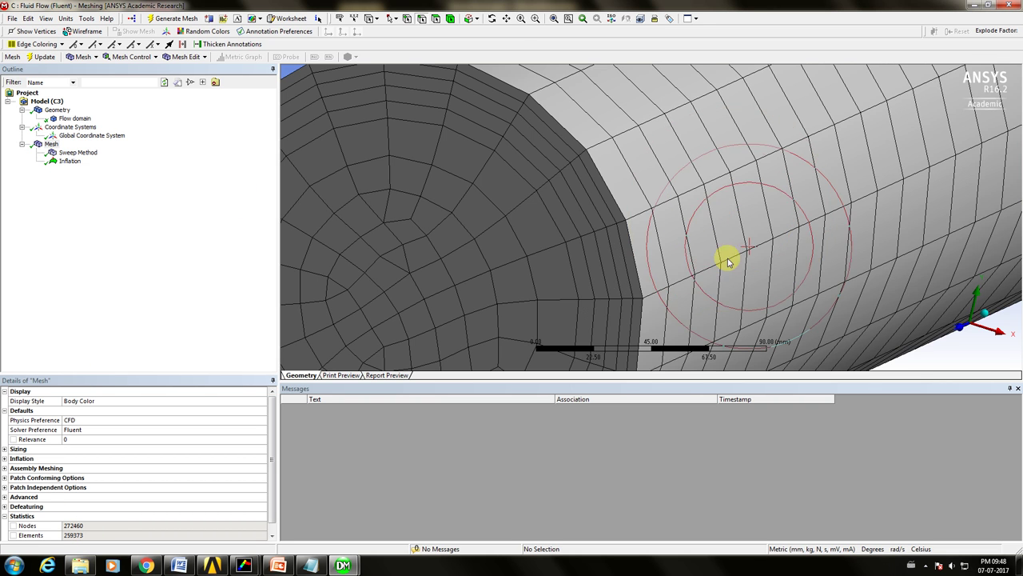
click(56, 162)
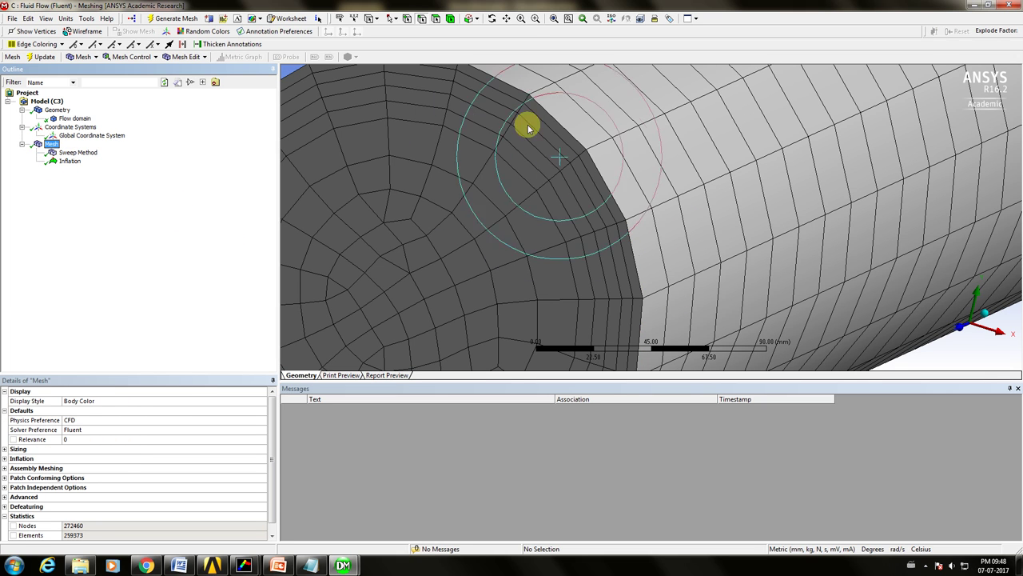
click(553, 19)
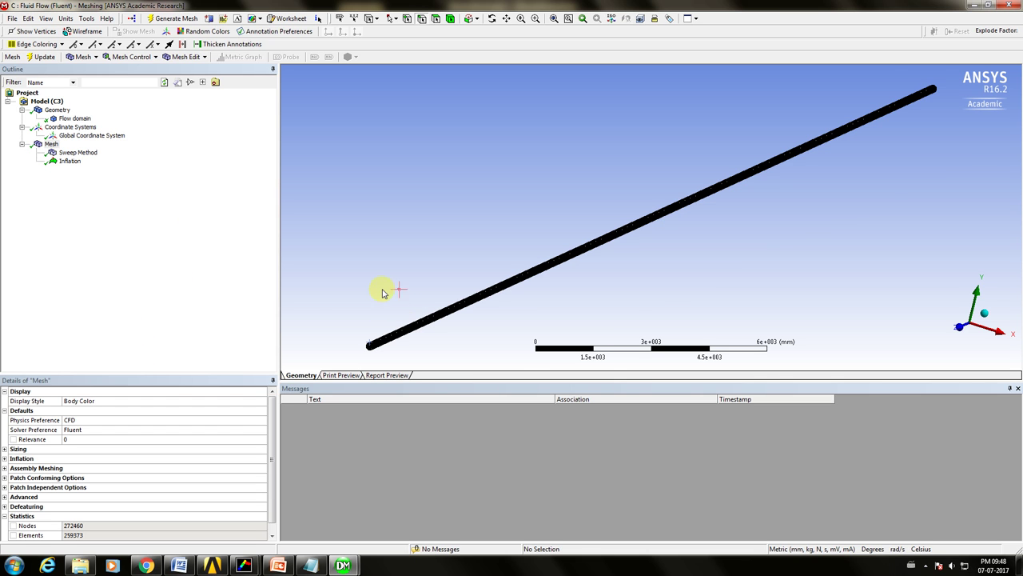
scroll(416, 316, up, 2)
scroll(658, 277, up, 5)
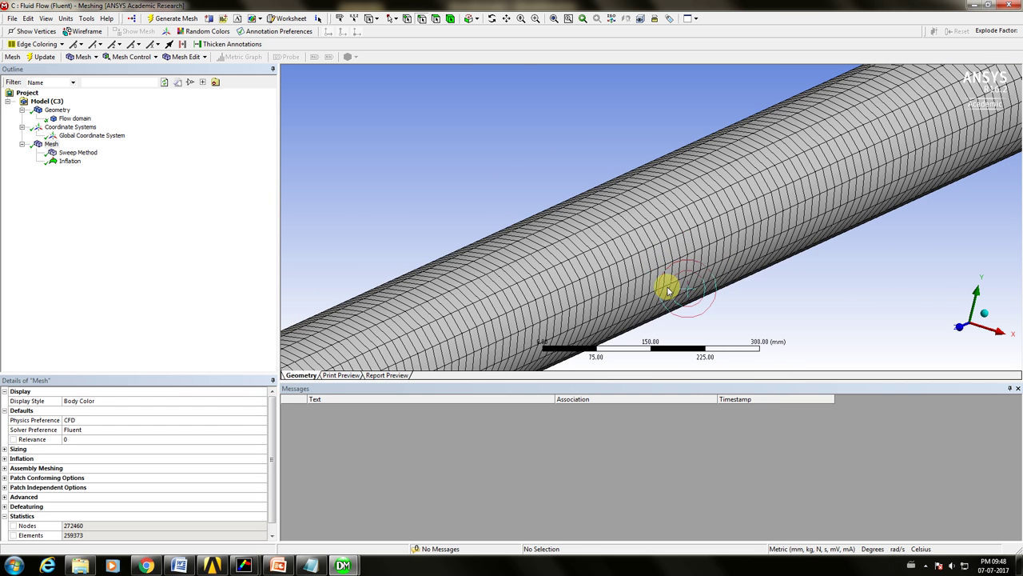
scroll(603, 242, down, 5)
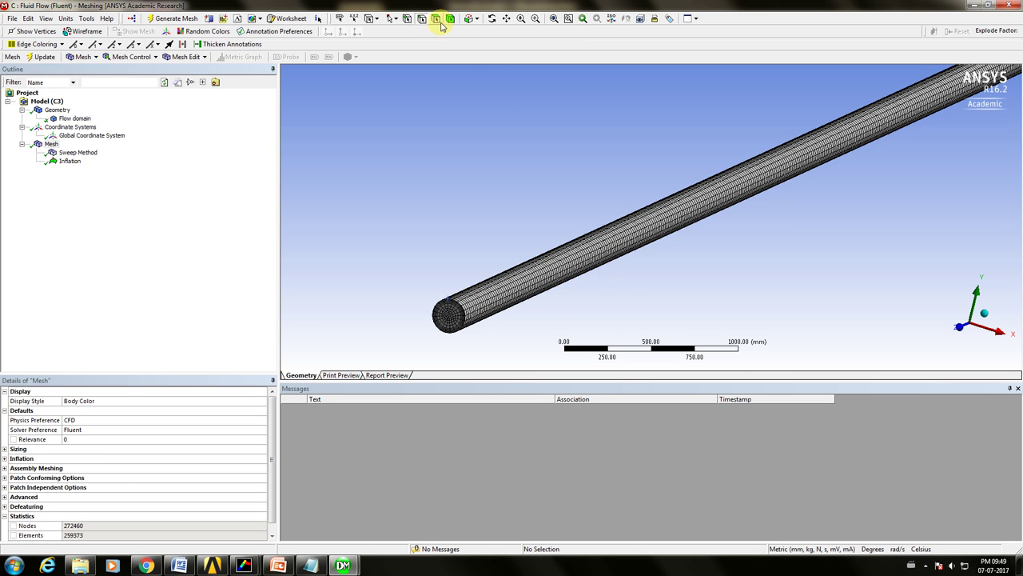
click(446, 318)
right_click(445, 316)
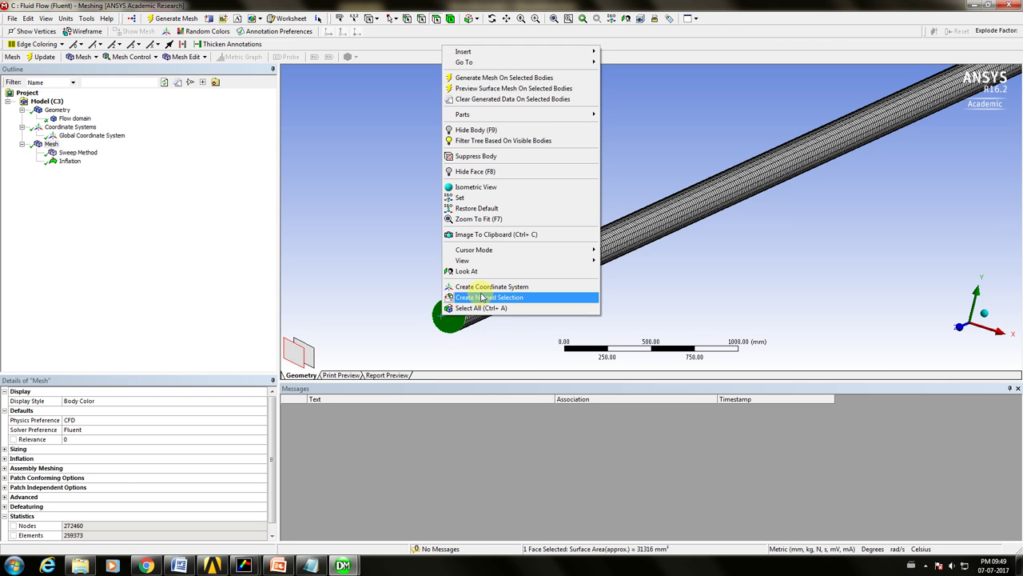
click(482, 297)
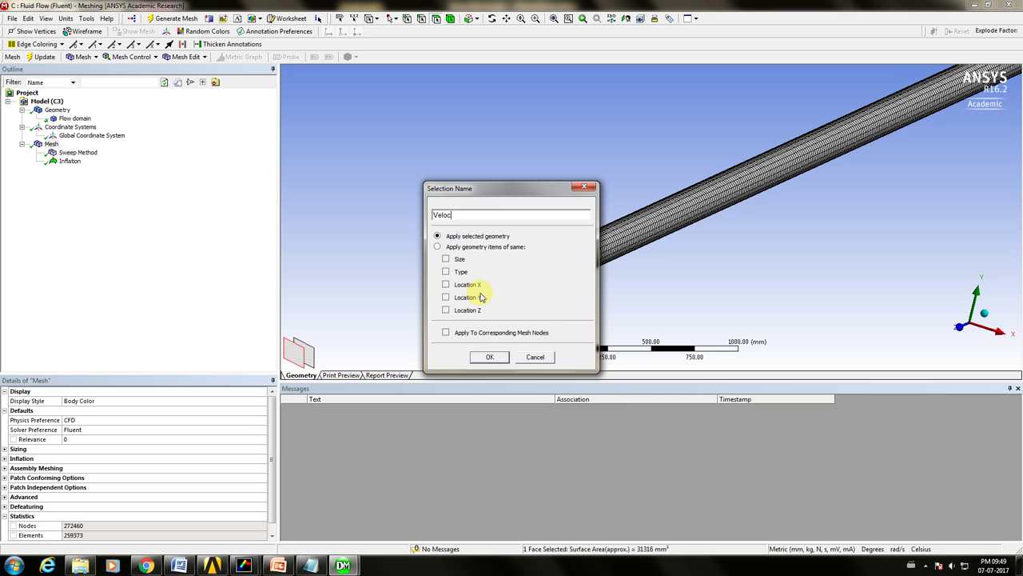
text(Velocity inlet)
key(Return)
Create a named selection called "Pressure Outlet" on the circular face at the pipe's opposite end.
scroll(523, 233, down, 2)
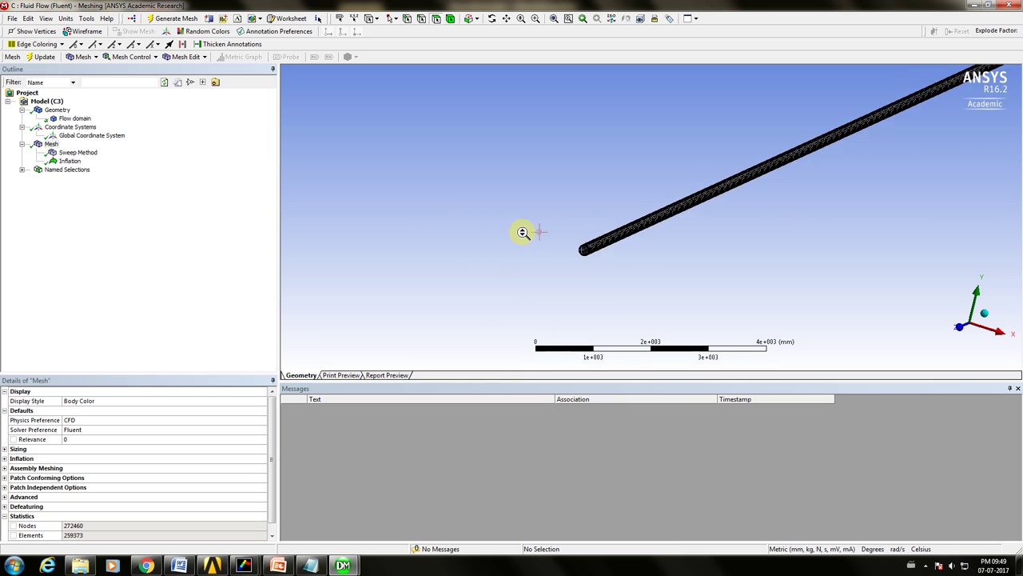
scroll(863, 156, down, 1)
scroll(887, 115, down, 2)
middle_drag(886, 114, 633, 224)
right_drag(635, 202, 674, 233)
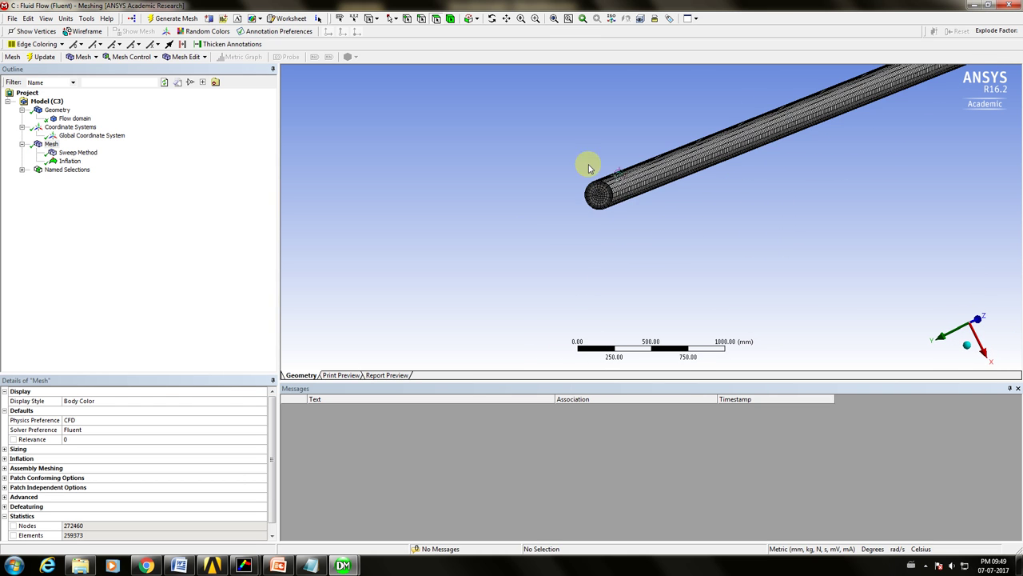
scroll(612, 235, up, 2)
click(612, 203)
right_click(612, 206)
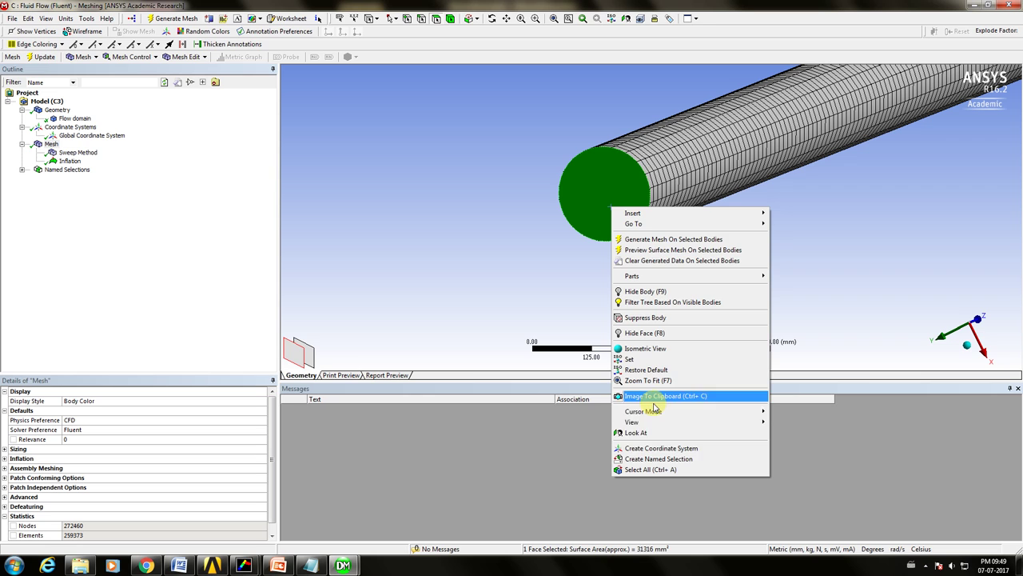
click(658, 458)
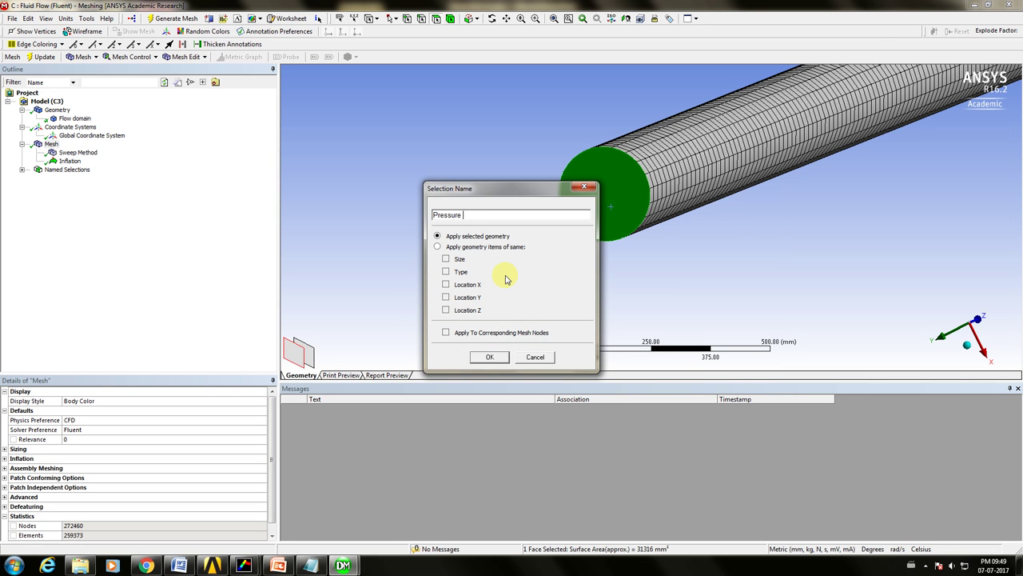
key(Return)
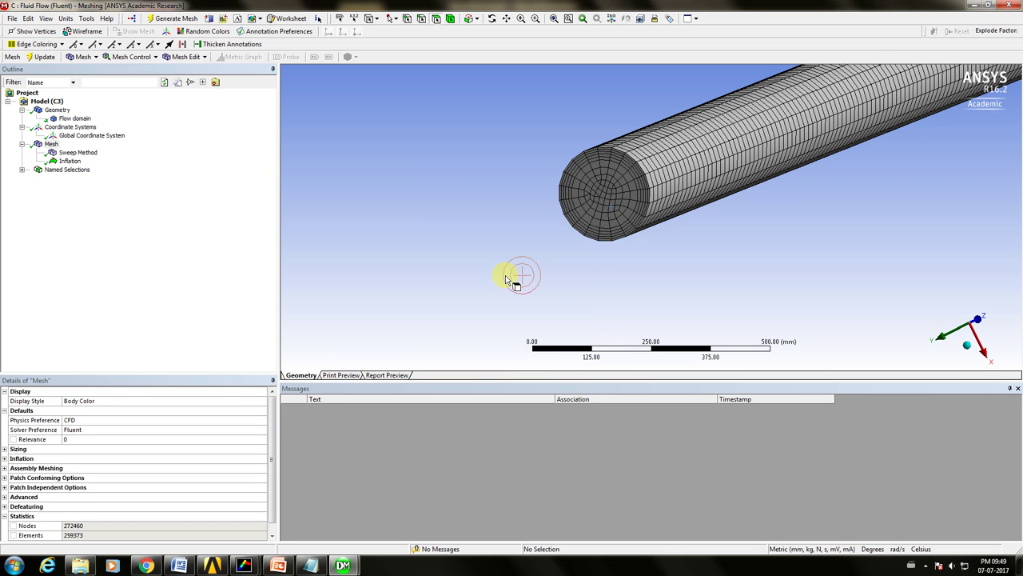
Expand the named selections and display Velocity inlet and Pressure Outlet together on the whole pipe.
click(22, 170)
click(47, 178)
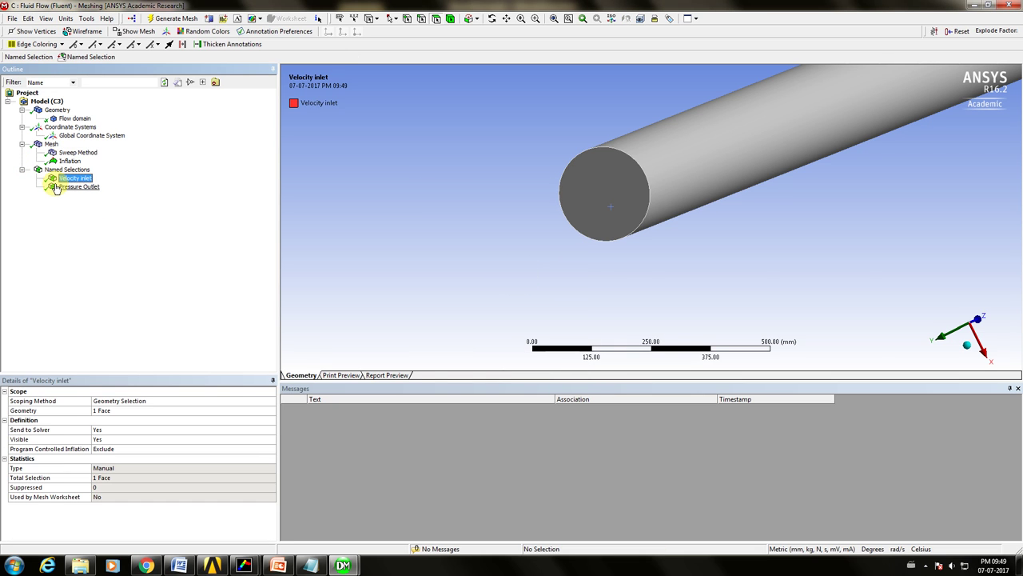
ctrl+click(48, 186)
click(552, 19)
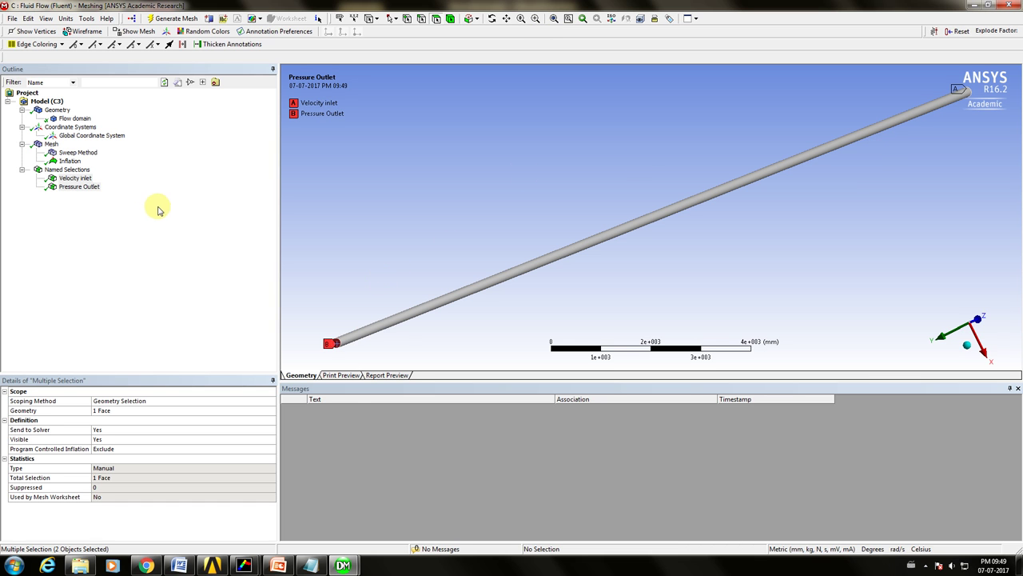
Switch to Workbench and update the Mesh cell of Fluid Flow (Fluent) system C.
click(212, 565)
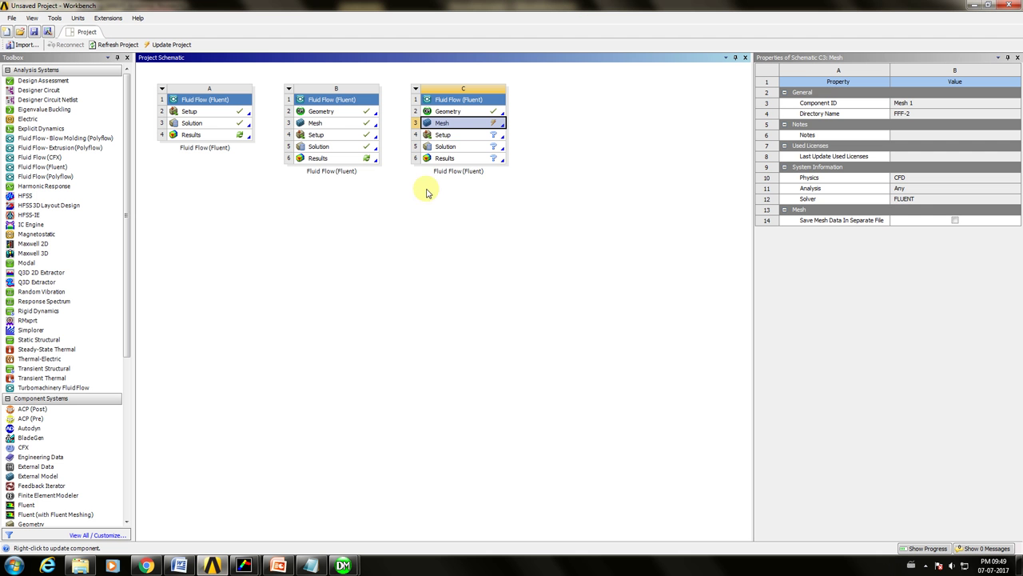
right_click(461, 128)
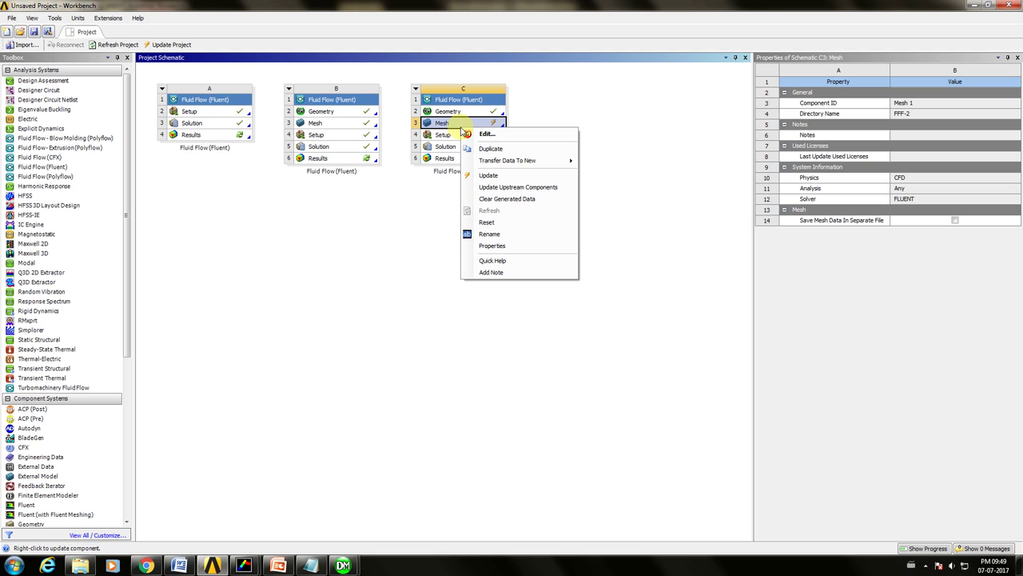
click(496, 174)
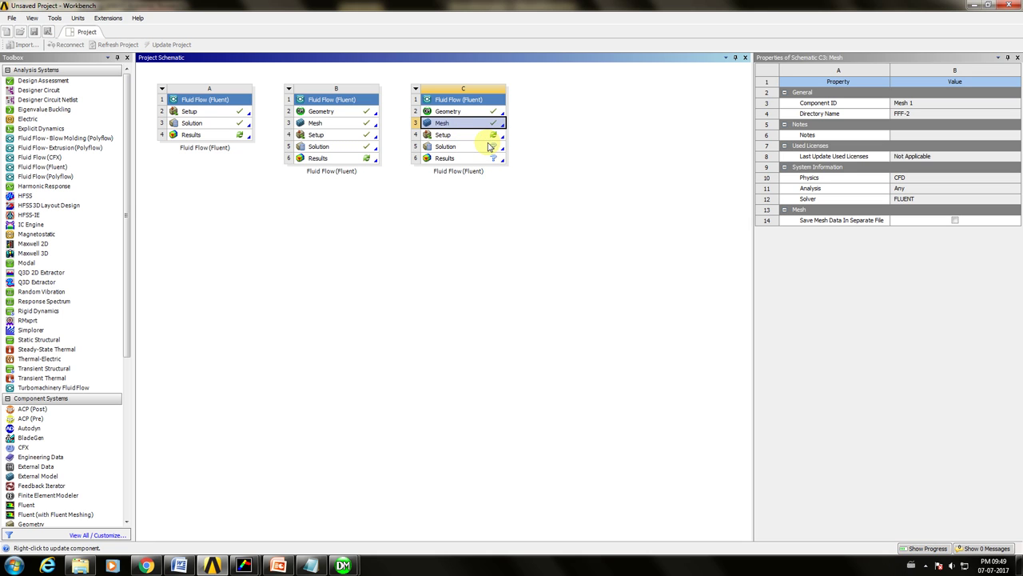
Launch Fluent from the Setup cell of system C with Double Precision enabled and Serial processing.
double_click(483, 138)
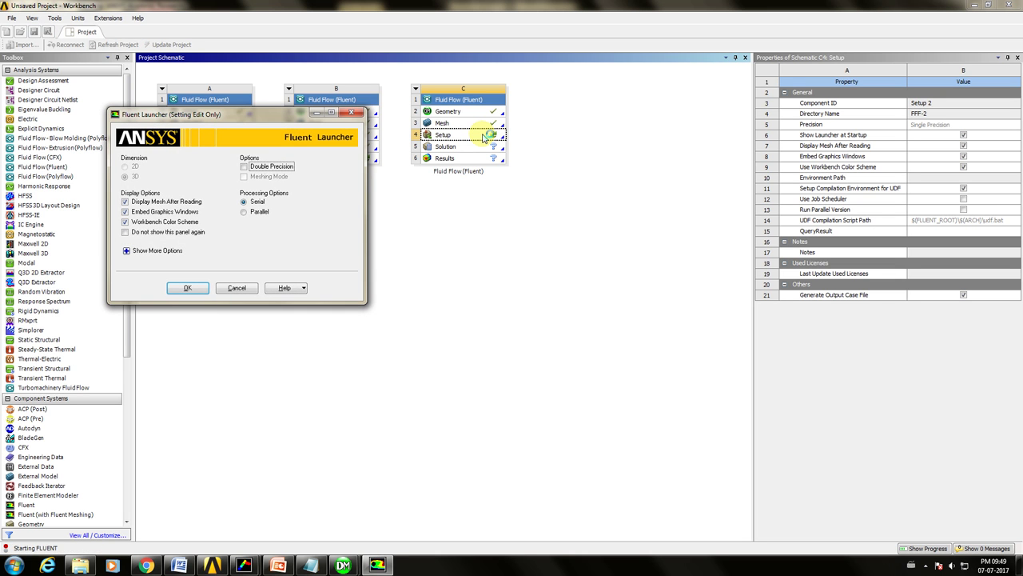
click(271, 166)
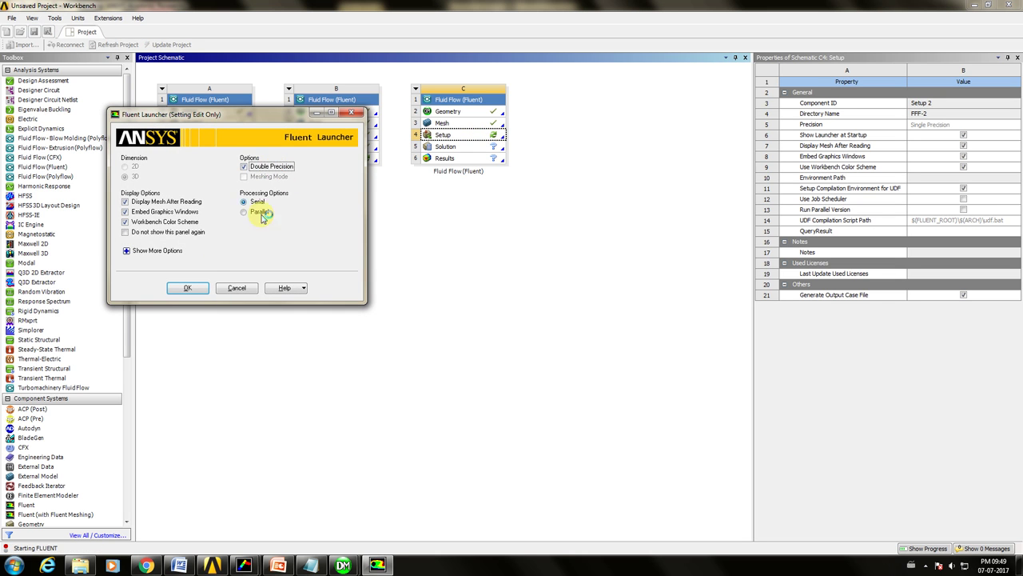
click(187, 288)
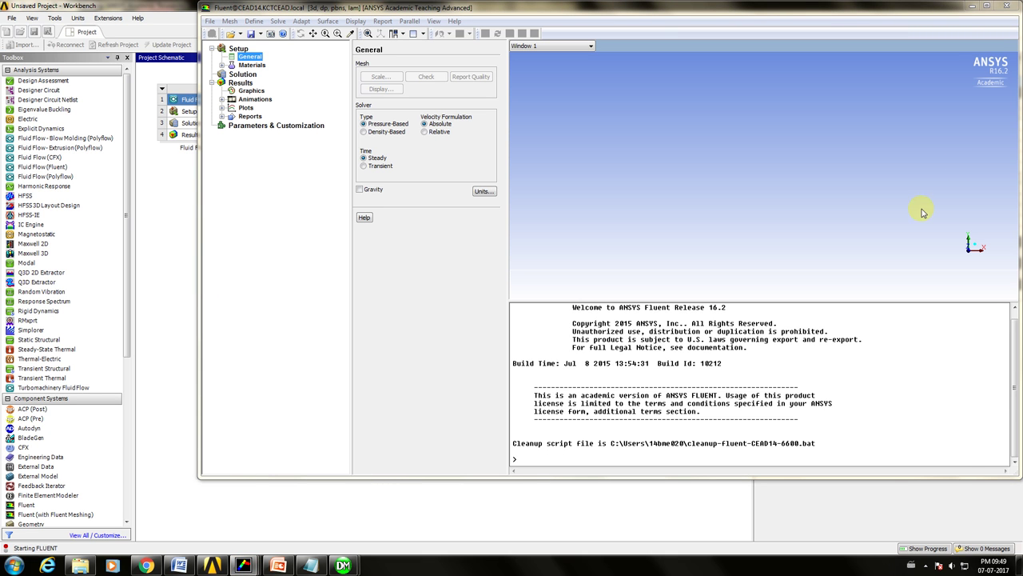
Maximize the Fluent window, run the mesh check and report the mesh quality.
click(988, 9)
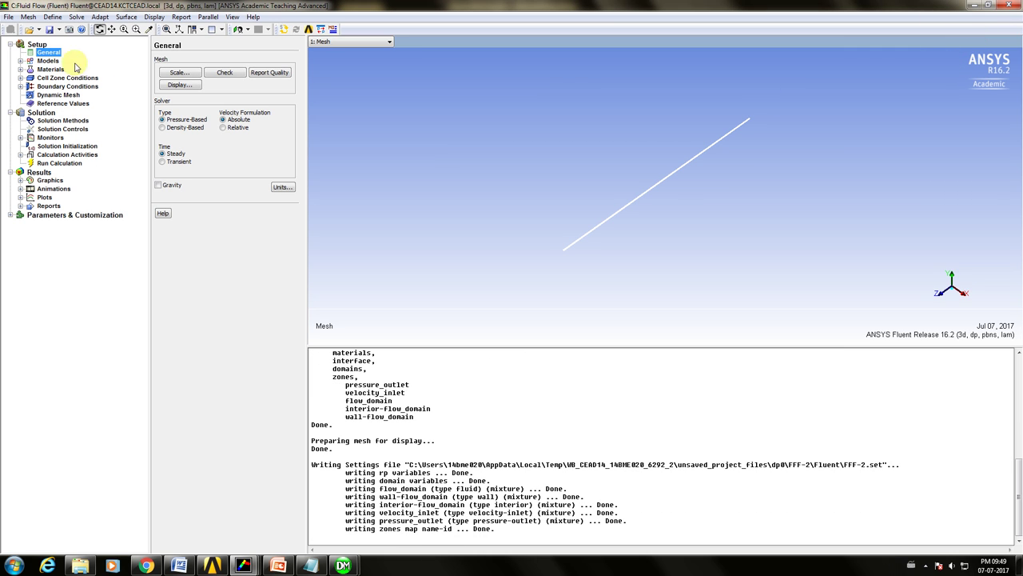
click(214, 72)
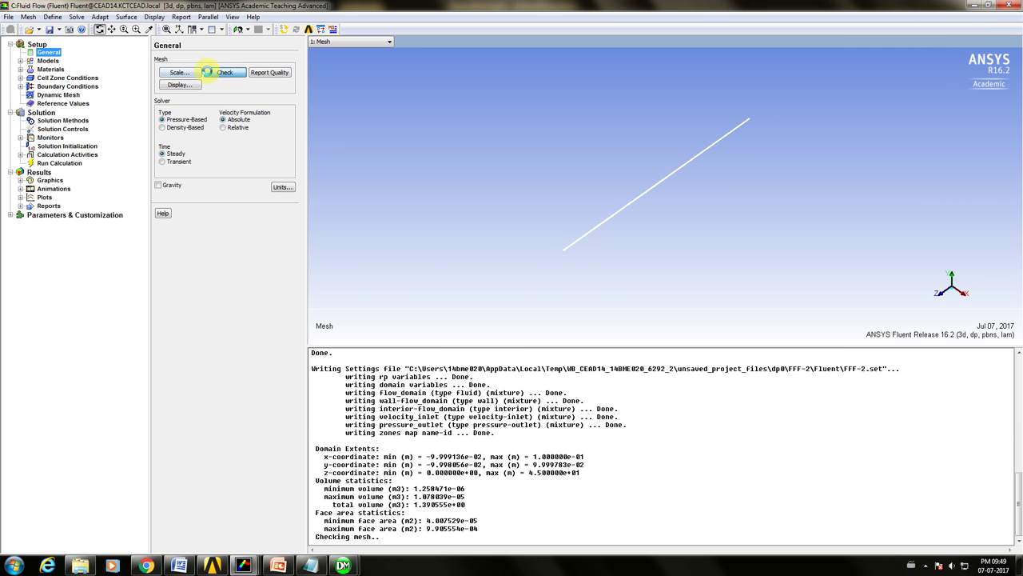
click(280, 78)
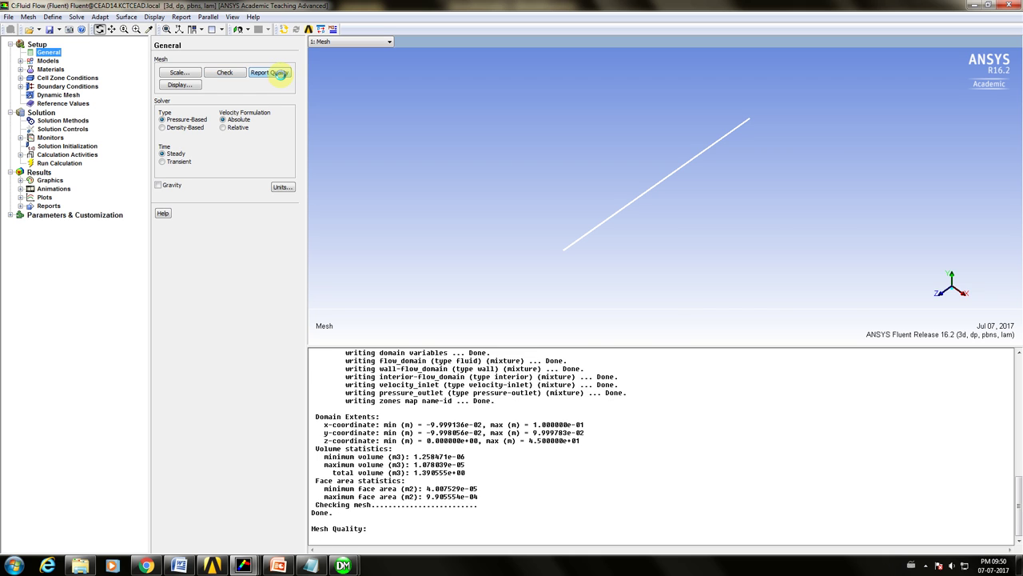
Reorder the mesh domain, and repeat the reordering to minimize the bandwidth.
click(28, 17)
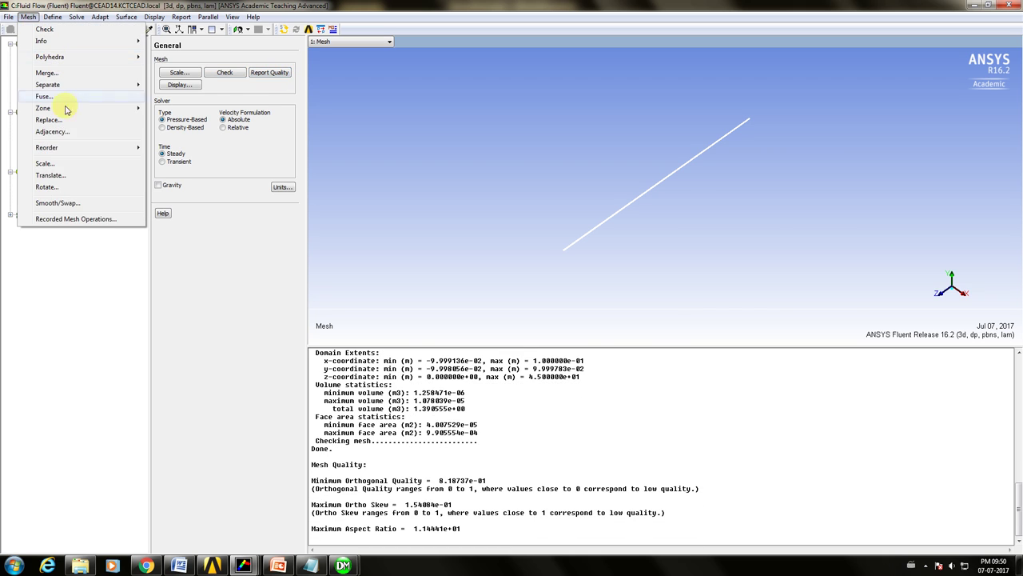
click(168, 148)
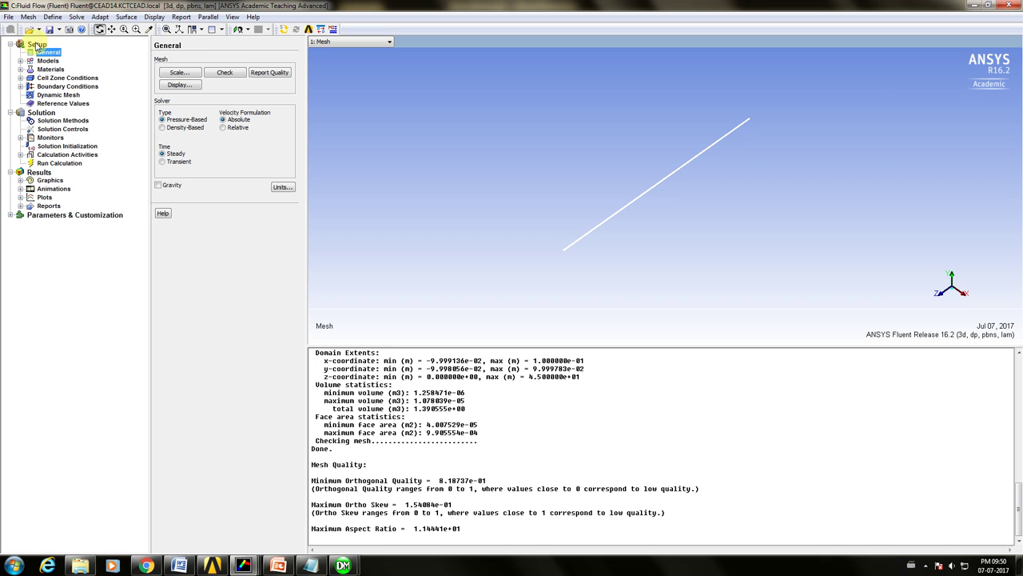
click(28, 17)
mouse_move(86, 151)
click(169, 147)
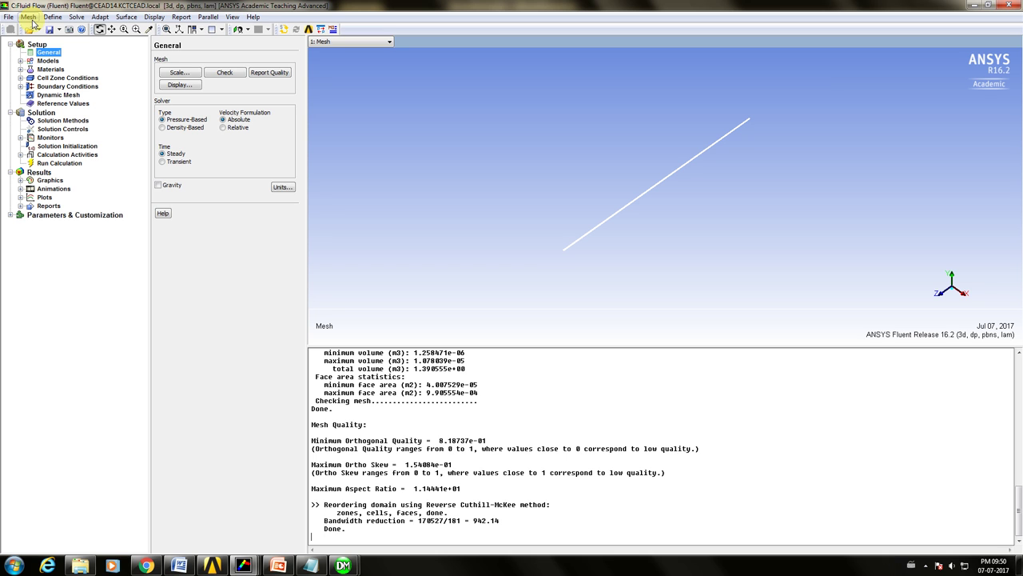
click(31, 20)
mouse_move(66, 151)
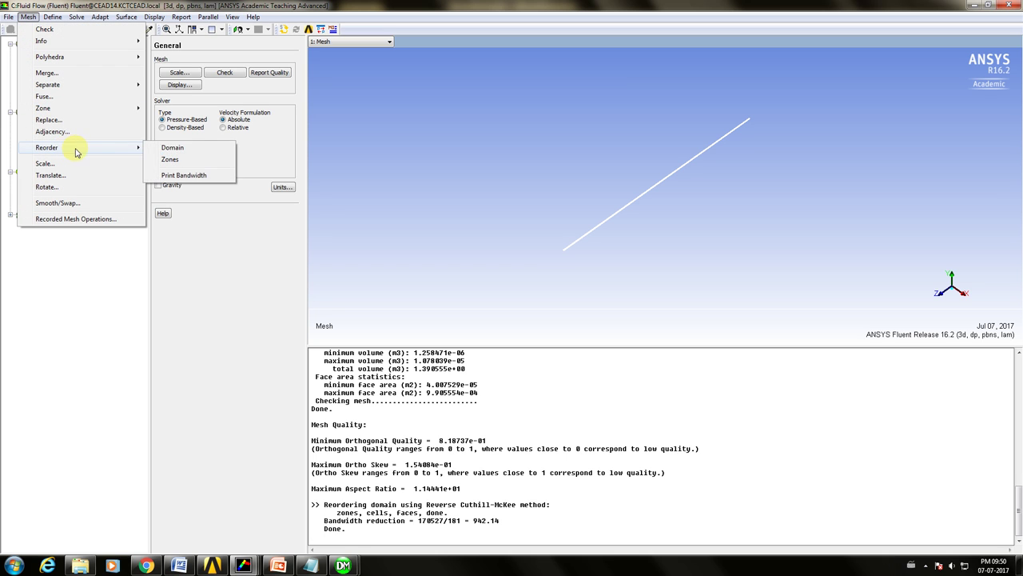
click(169, 147)
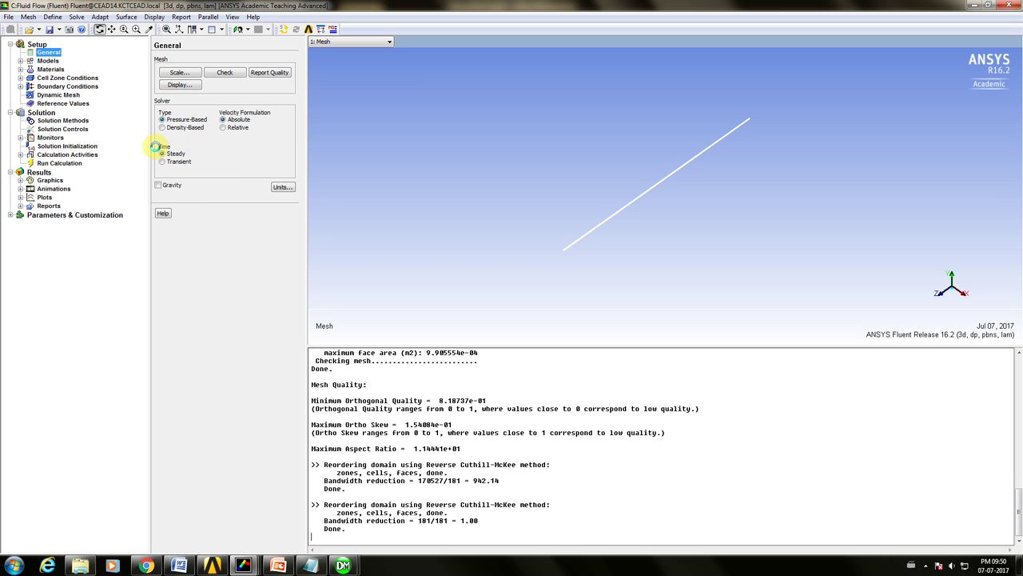
Set the viscous model to k-epsilon (2 eqn) with the Standard variant and Standard Wall Functions.
click(49, 62)
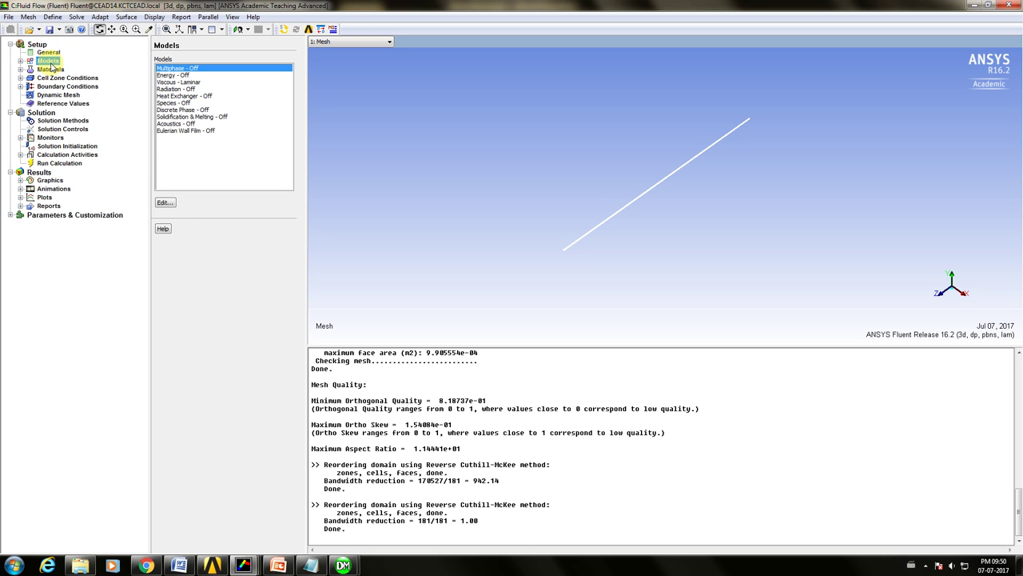
click(53, 70)
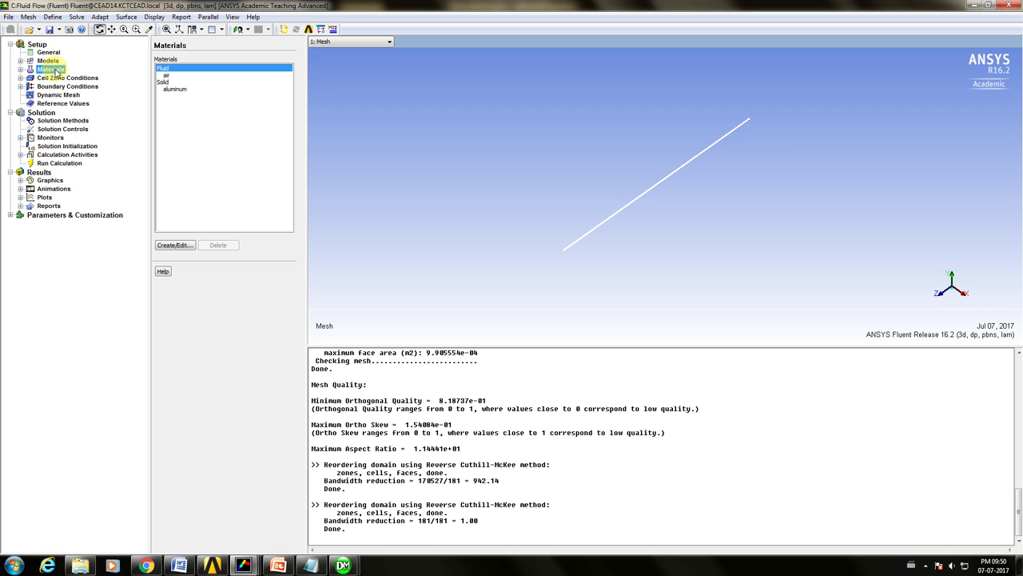
click(50, 61)
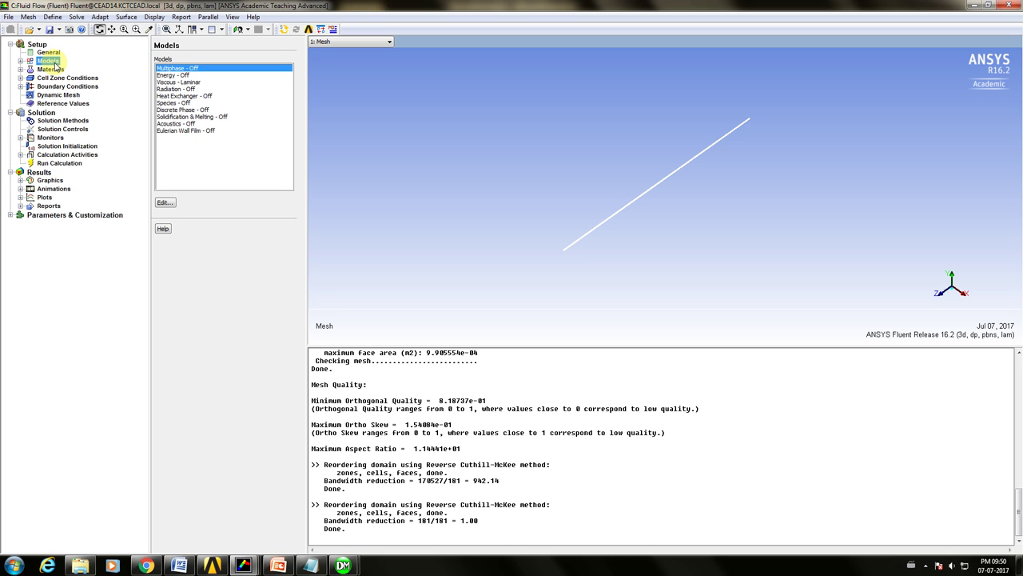
double_click(178, 81)
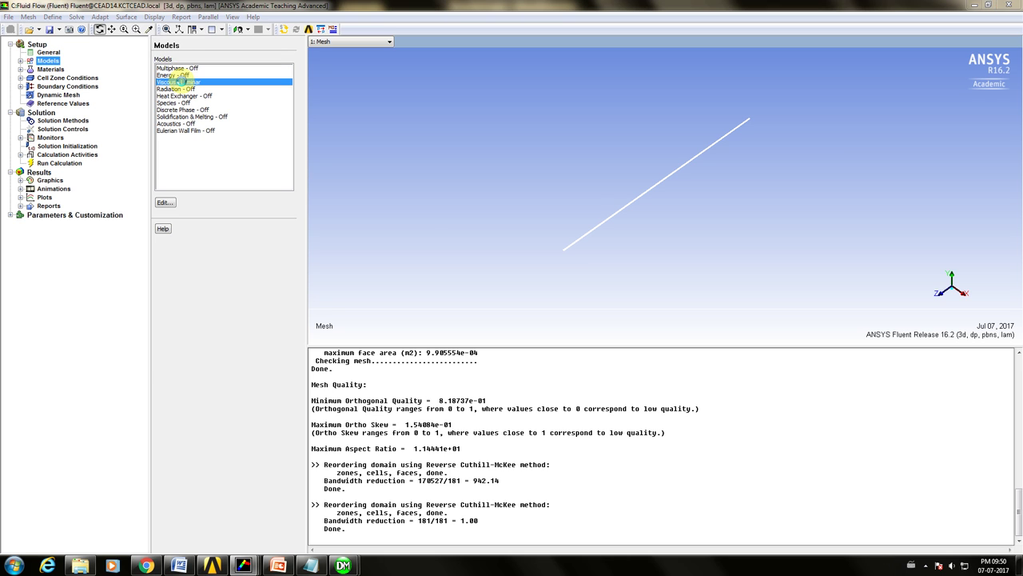
click(167, 278)
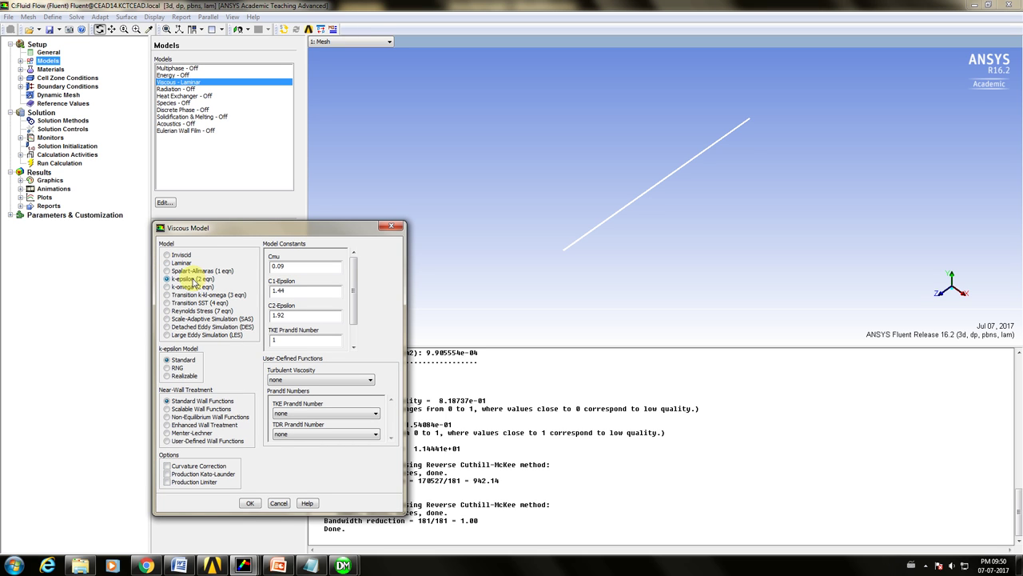
drag(206, 232, 215, 152)
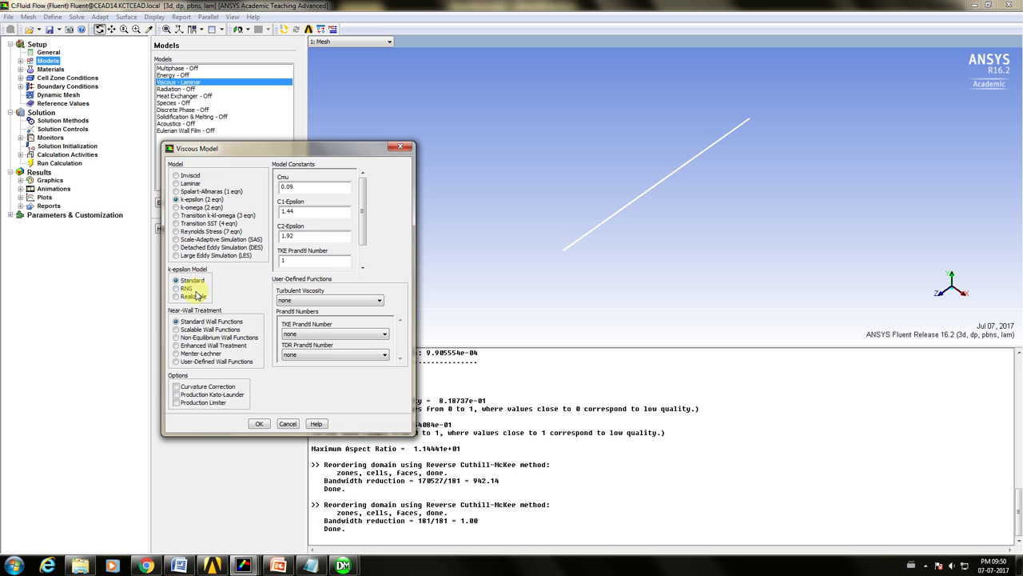
click(261, 424)
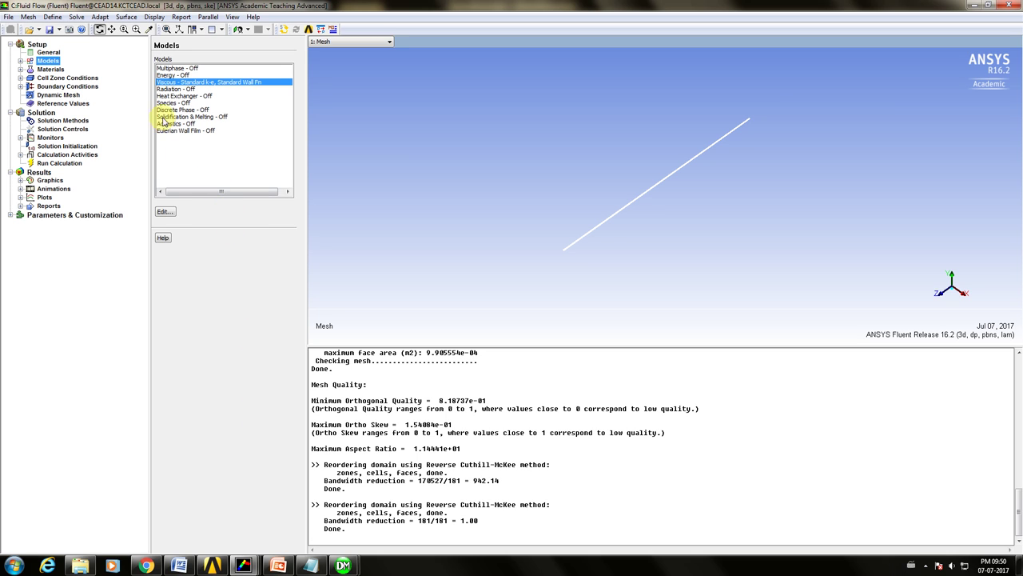
Open the fluid material air for editing, rename it water and enter the chemical formula h20.
click(50, 69)
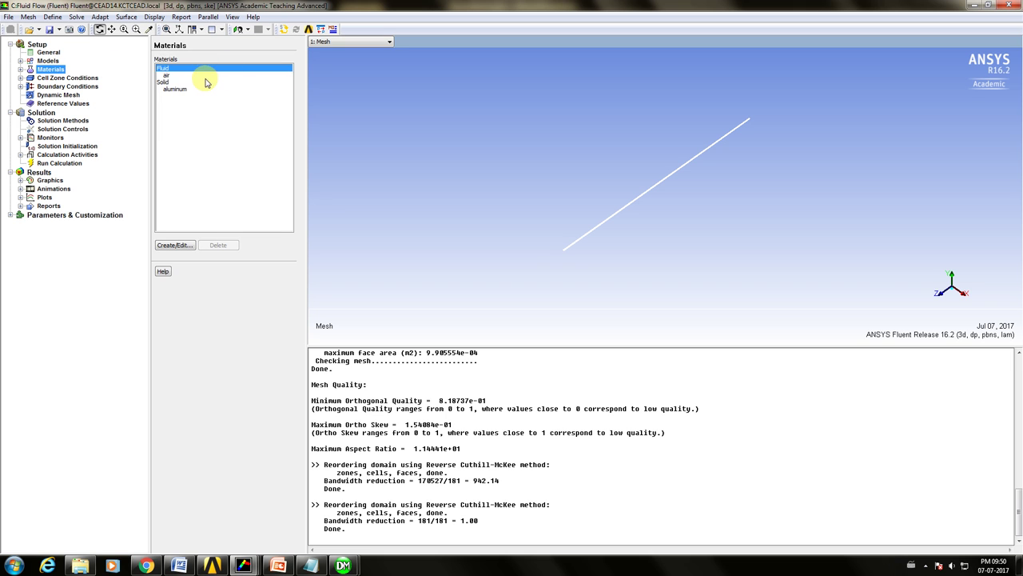
click(205, 82)
double_click(206, 76)
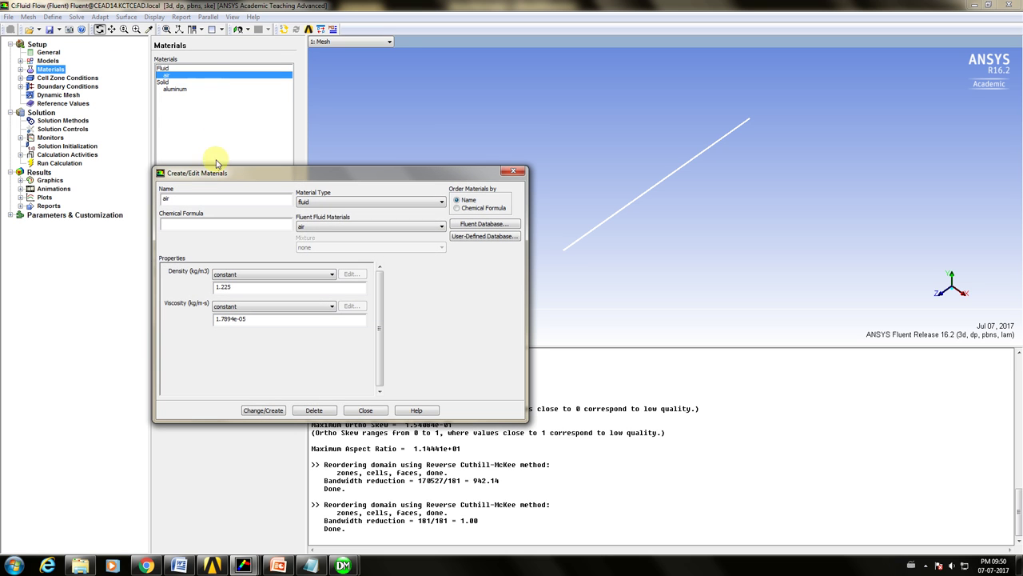
drag(200, 200, 152, 202)
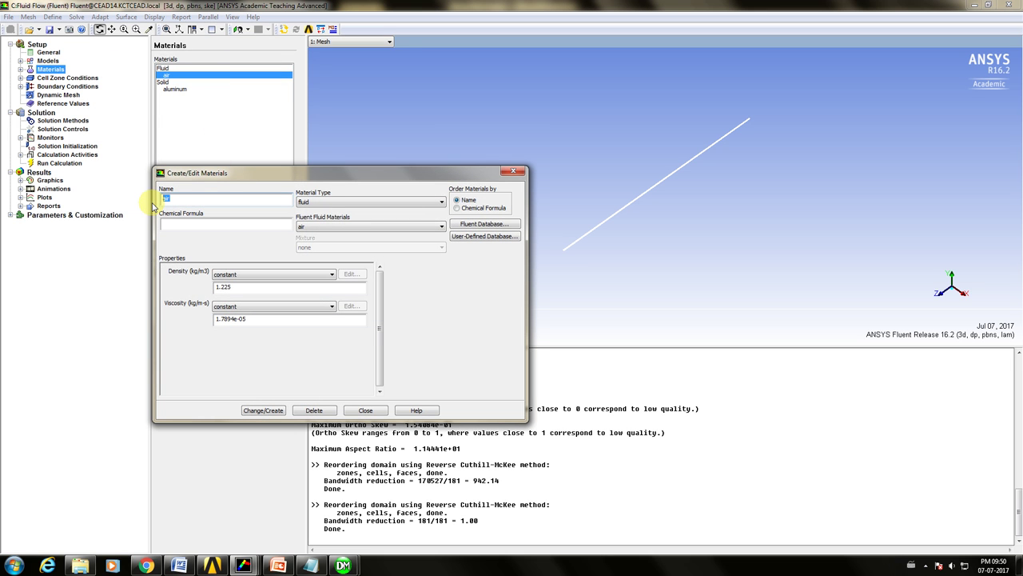
text(wate)
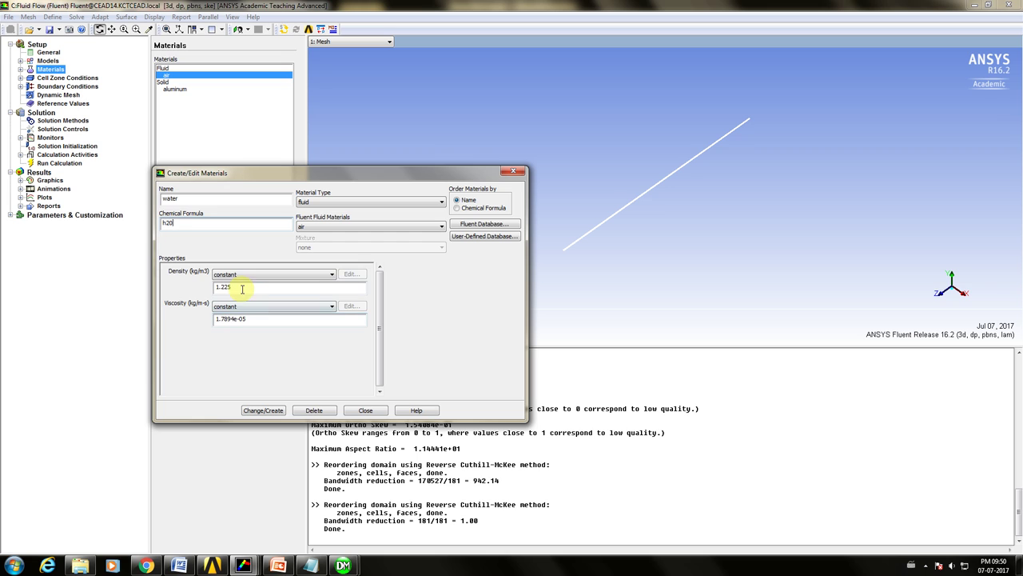
Set water's density to 998 kg/m3 and viscosity to 8.90e-04 kg/m-s, checking the problem description in PowerPoint, and overwrite air with it.
drag(240, 286, 174, 297)
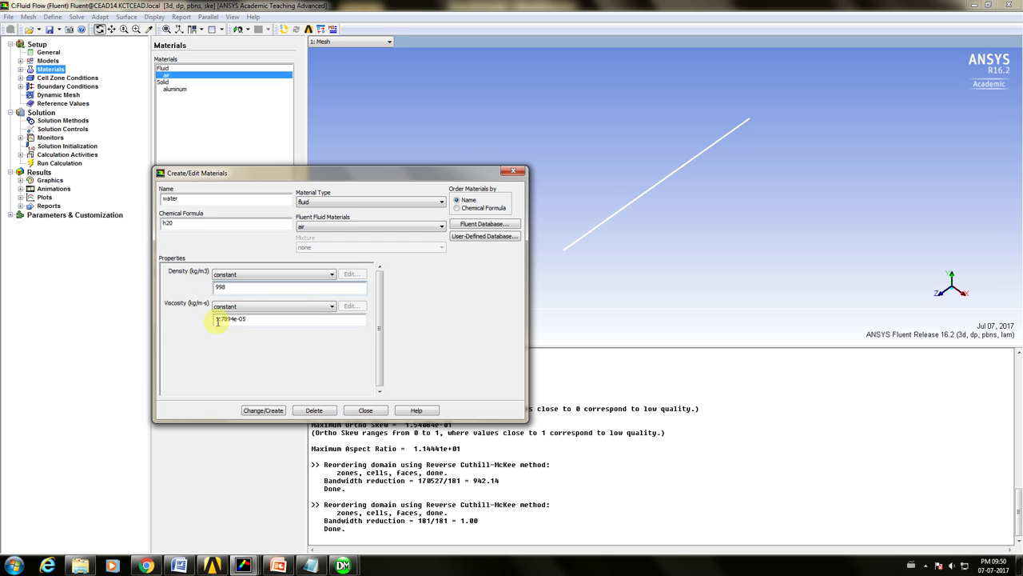
drag(230, 318, 254, 318)
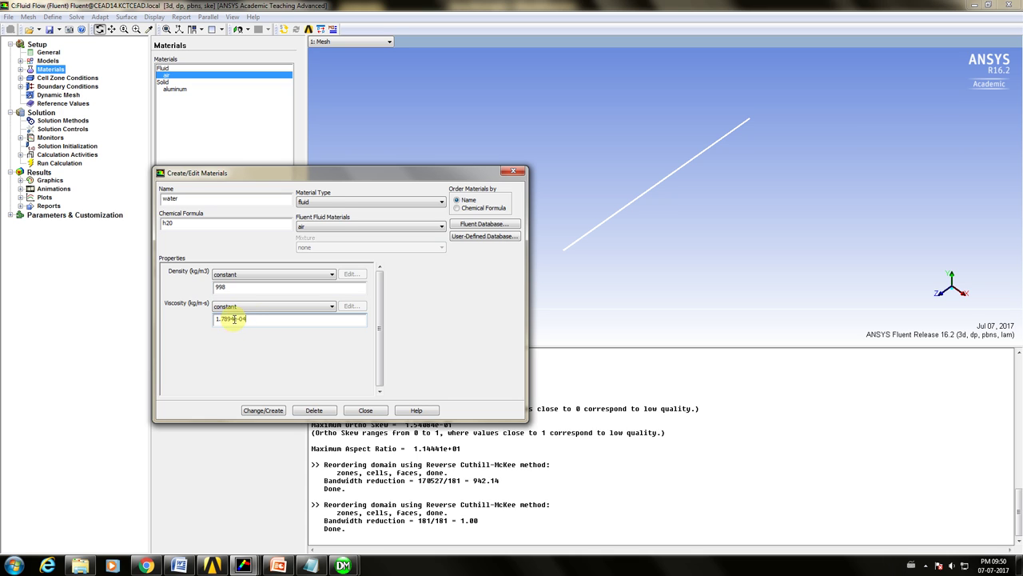
drag(233, 318, 203, 324)
key(alt+Tab)
click(107, 189)
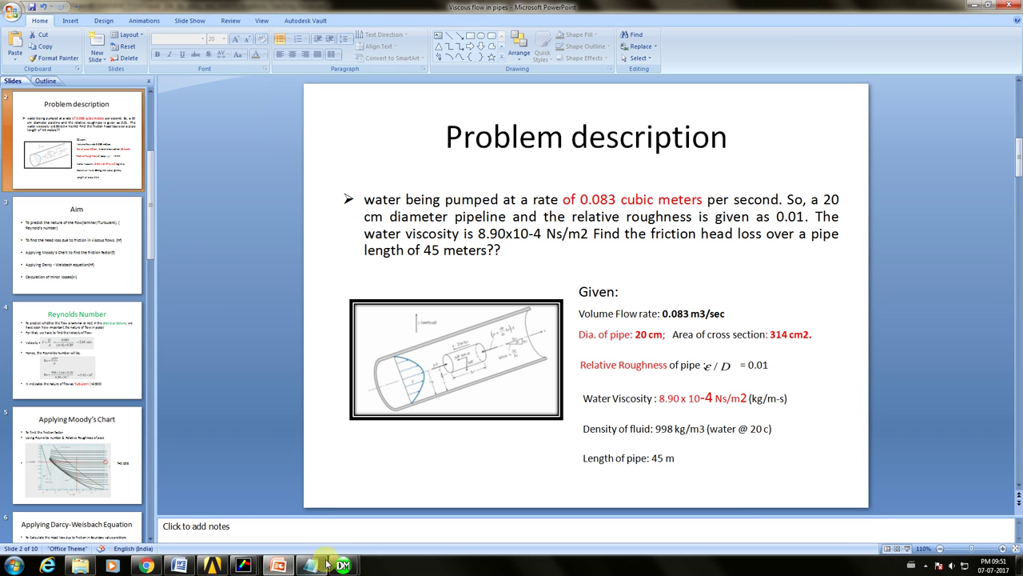
click(345, 512)
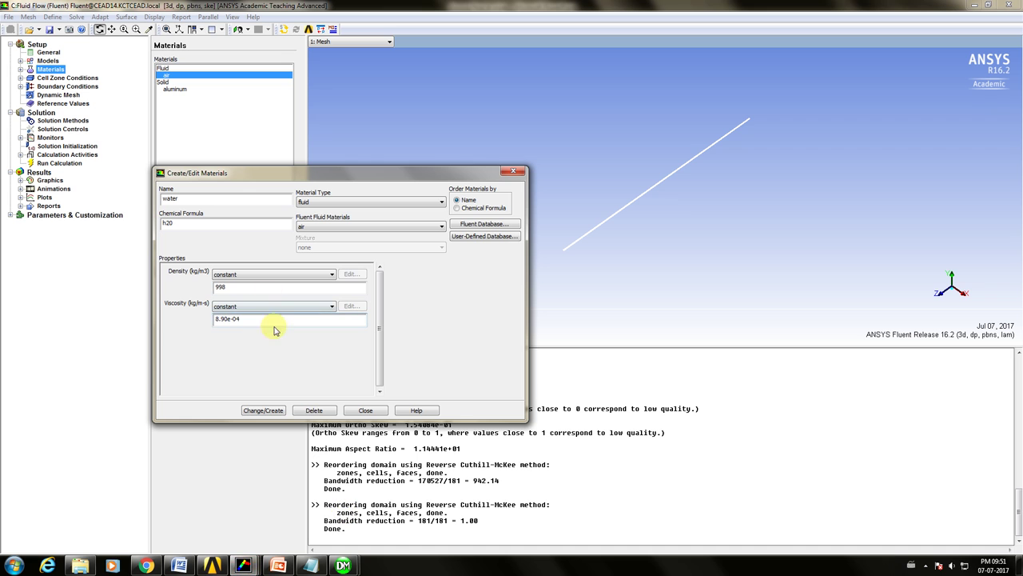
click(270, 411)
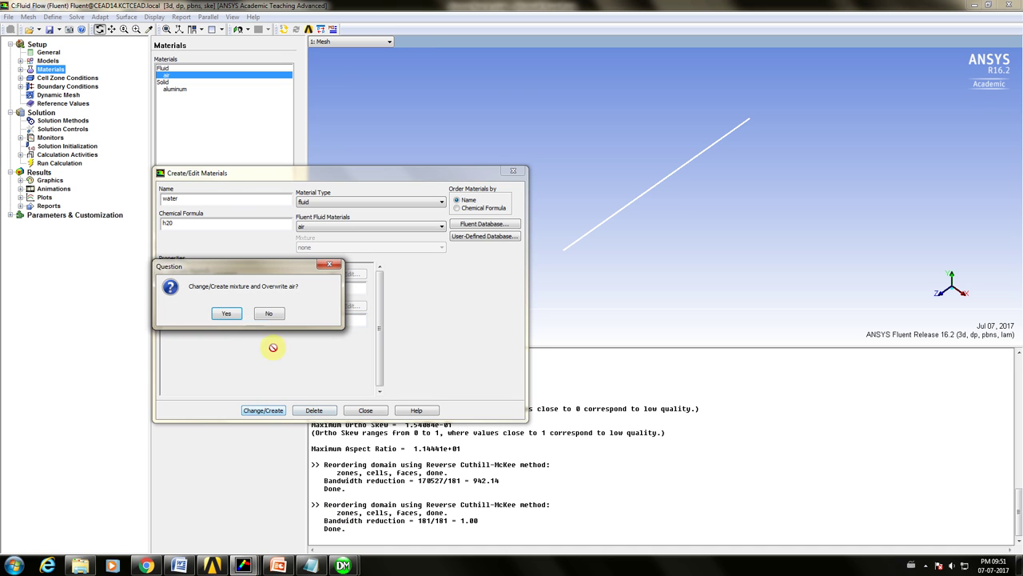
click(228, 314)
click(364, 410)
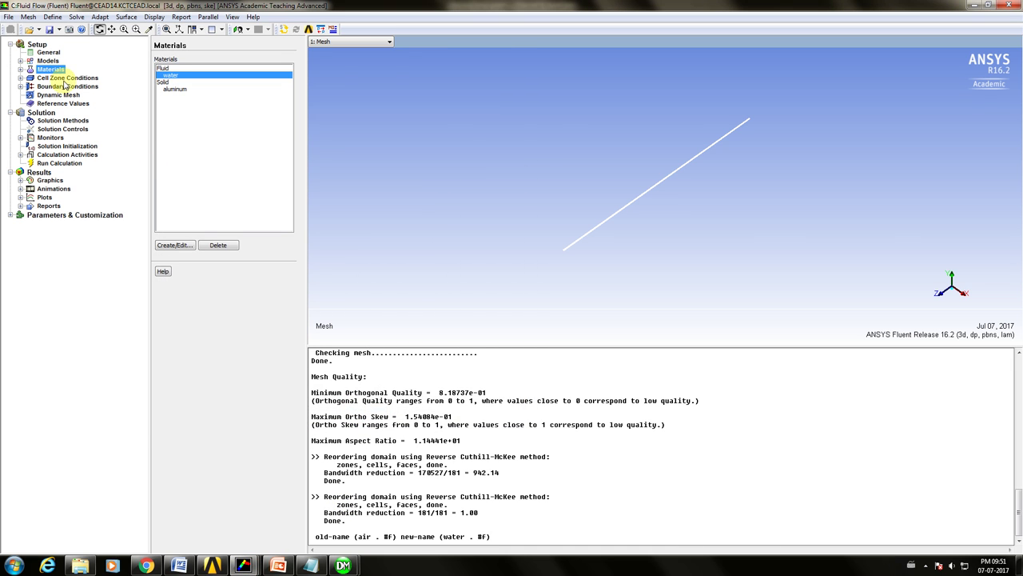
Open the flow_domain cell zone conditions and accept water as its material.
click(88, 79)
double_click(166, 69)
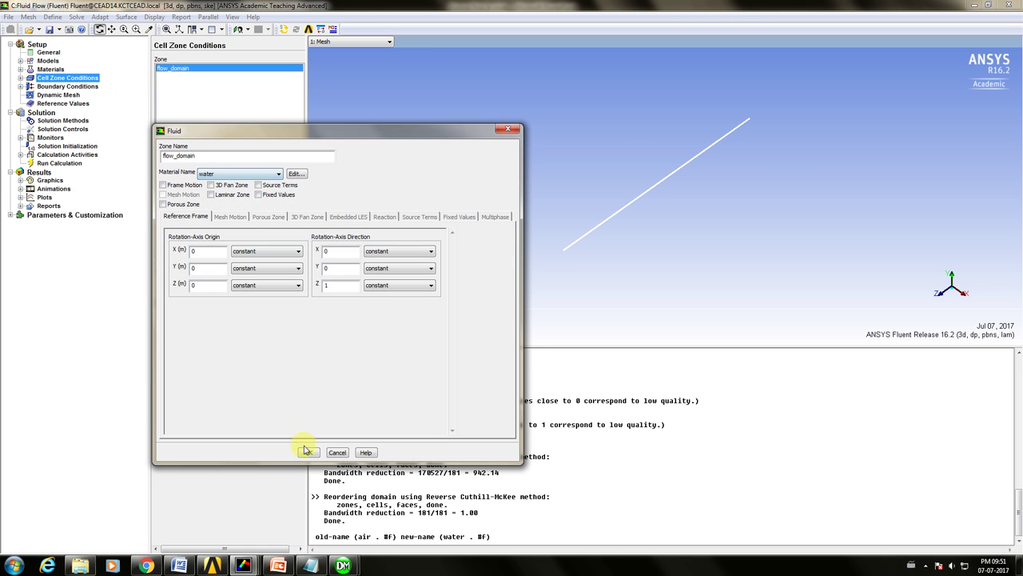
click(306, 451)
Set velocity_inlet to 2.64 m/s with turbulence by Intensity and Hydraulic Diameter, using a 0.2 m hydraulic diameter.
click(70, 86)
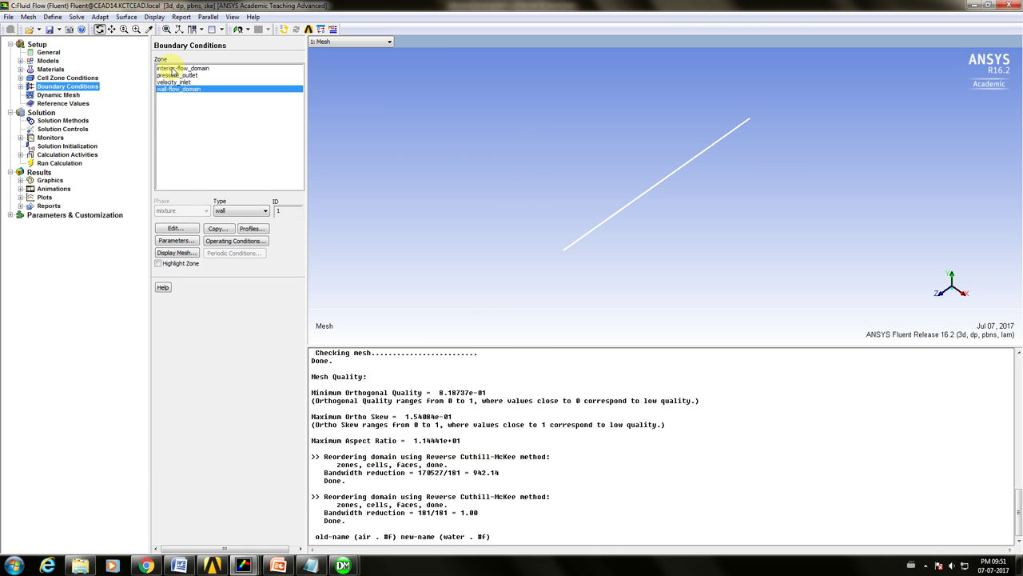
double_click(176, 82)
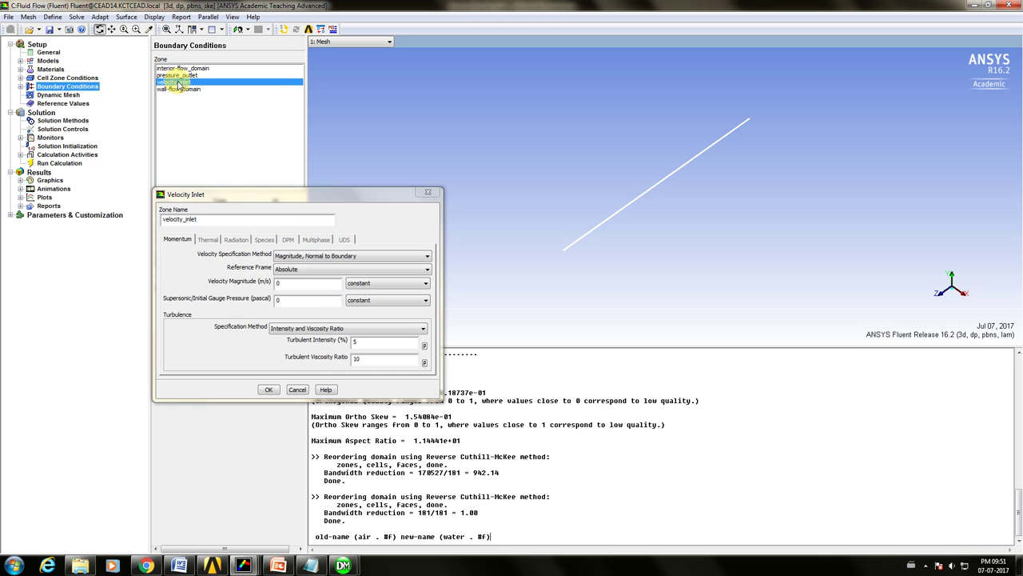
click(320, 328)
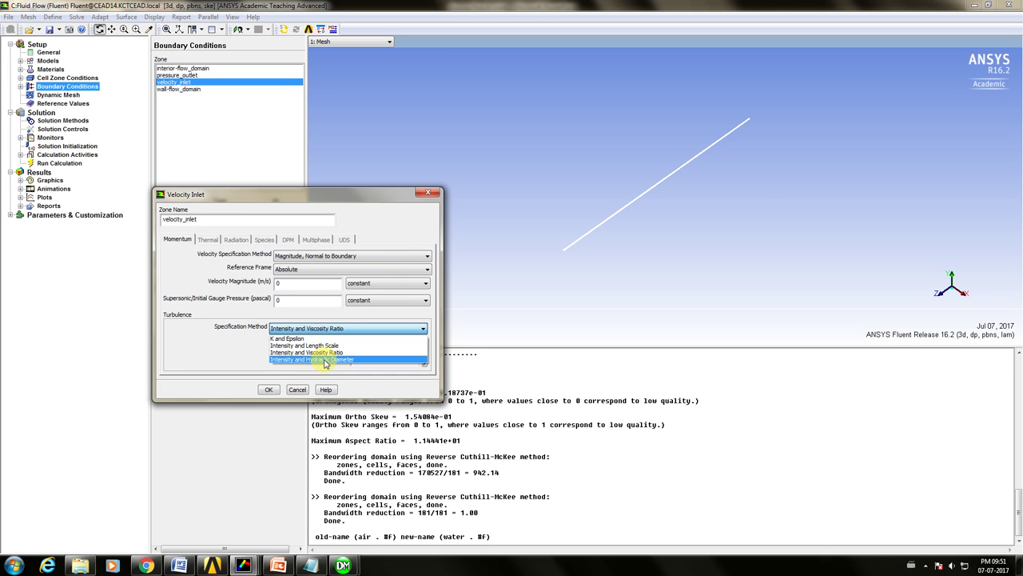
click(363, 342)
double_click(365, 359)
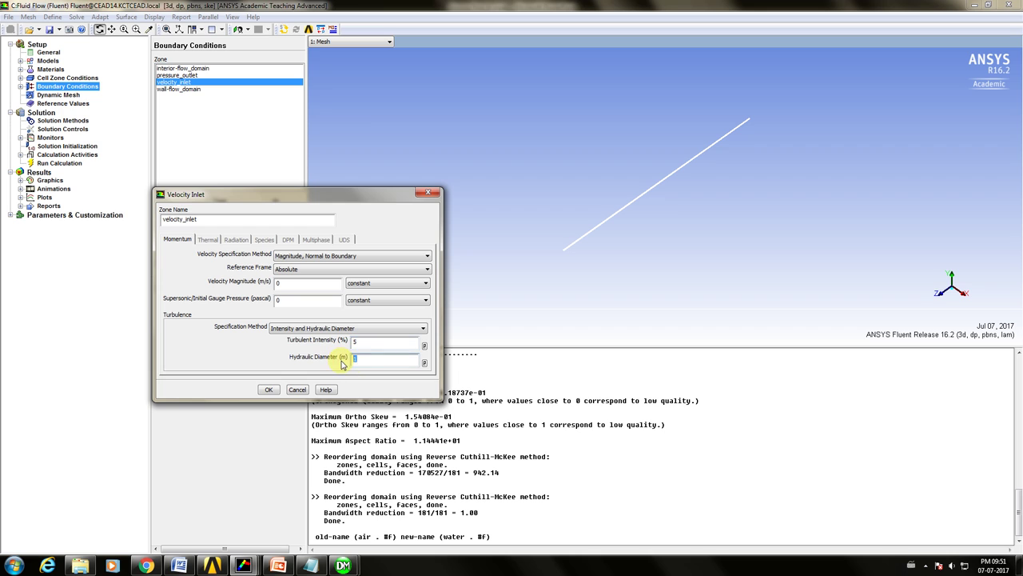
double_click(300, 282)
click(267, 389)
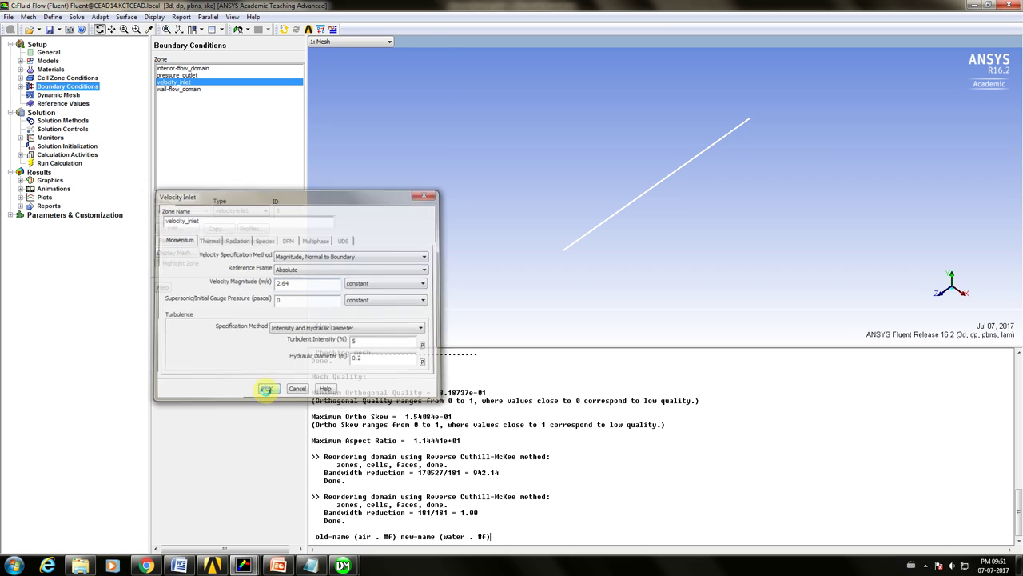
Set pressure_outlet's turbulence specification to Intensity and Hydraulic Diameter with a backflow hydraulic diameter of 0.2 m.
click(206, 77)
double_click(205, 77)
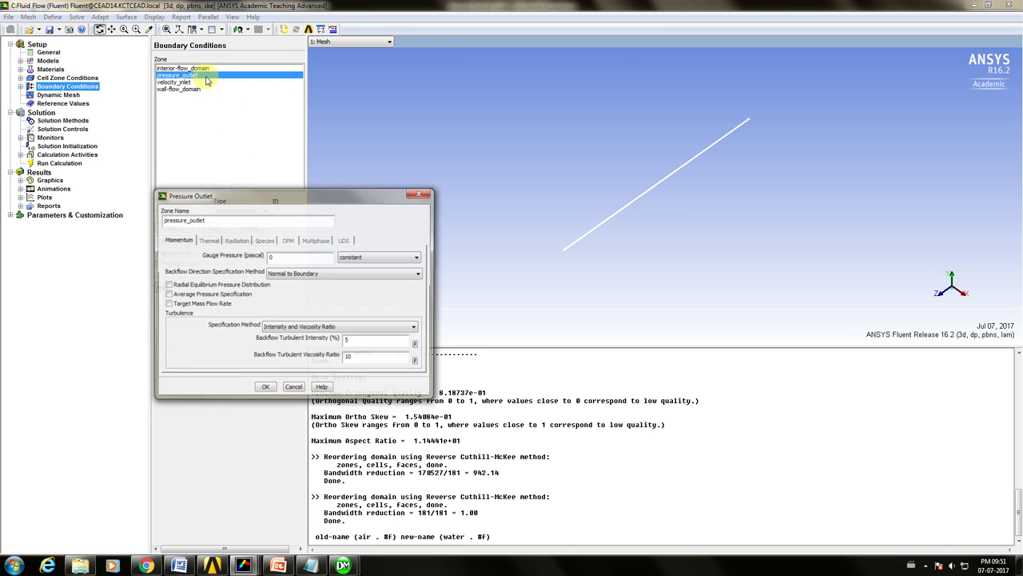
click(324, 328)
click(336, 358)
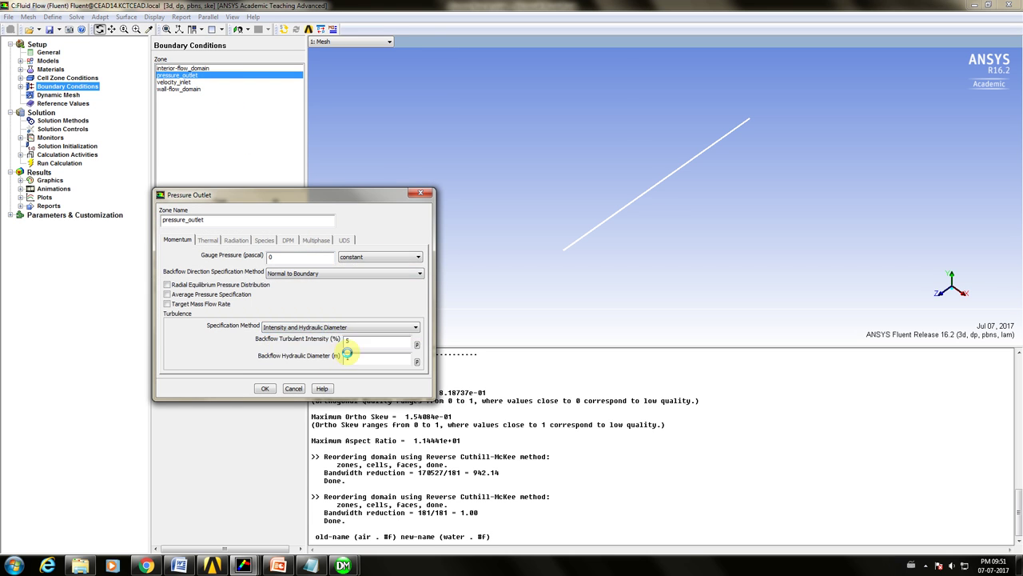
drag(354, 357, 325, 367)
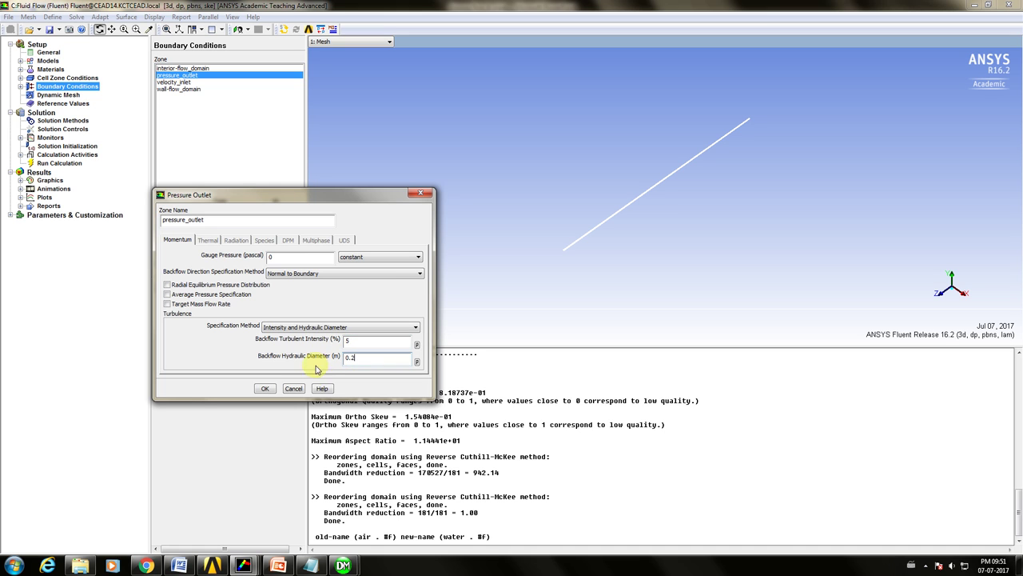
click(265, 388)
Keep the SIMPLE scheme and set turbulent kinetic energy and turbulent dissipation rate to Second Order Upwind in the solution methods.
click(61, 96)
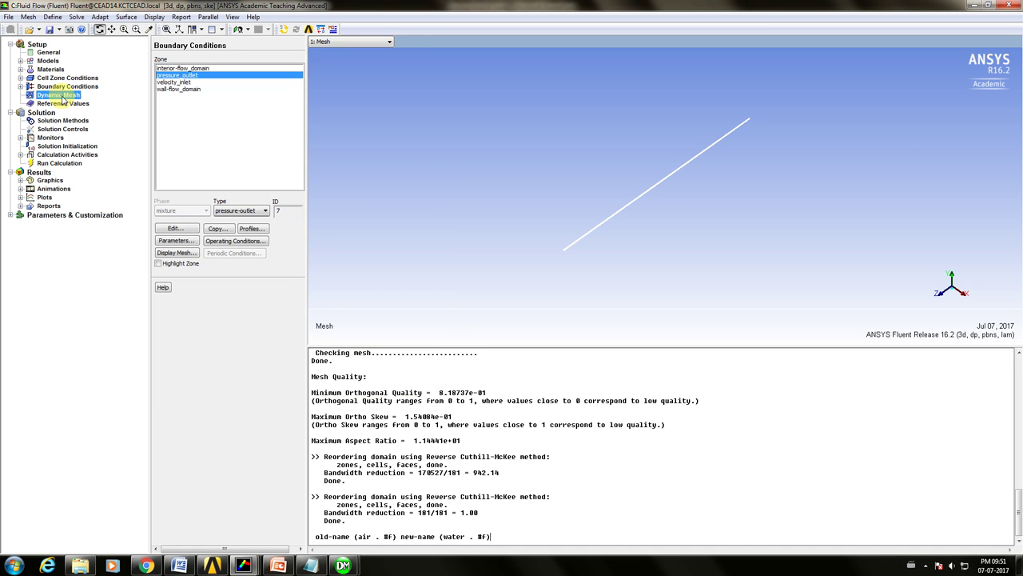
click(63, 104)
click(63, 120)
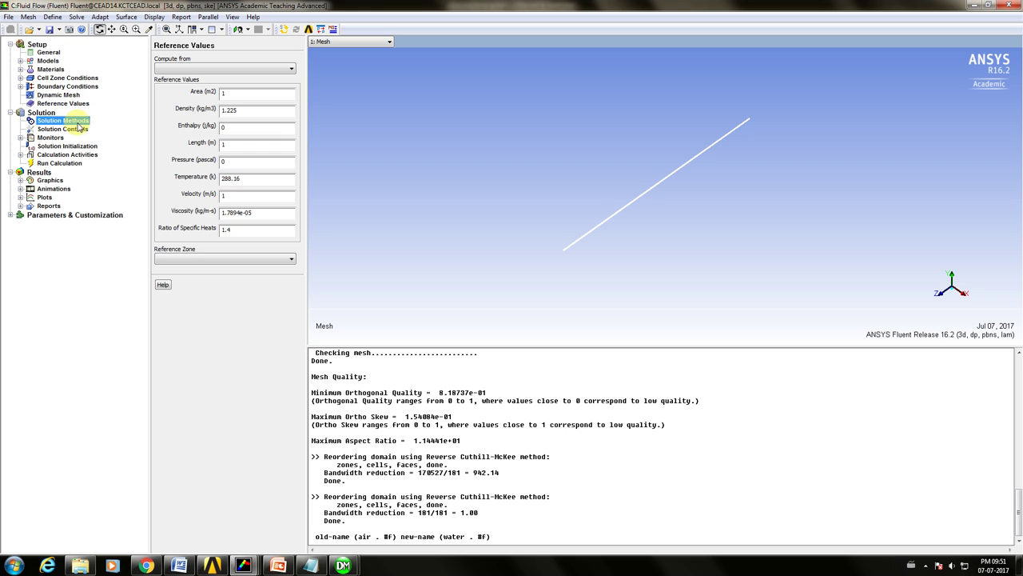
click(186, 82)
click(176, 90)
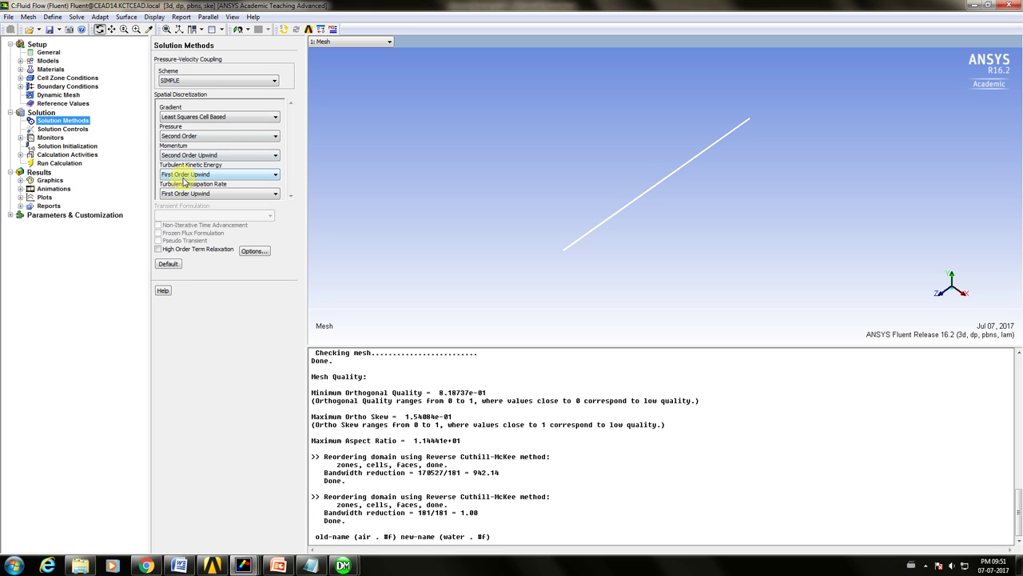
click(185, 174)
click(180, 192)
click(185, 194)
click(185, 203)
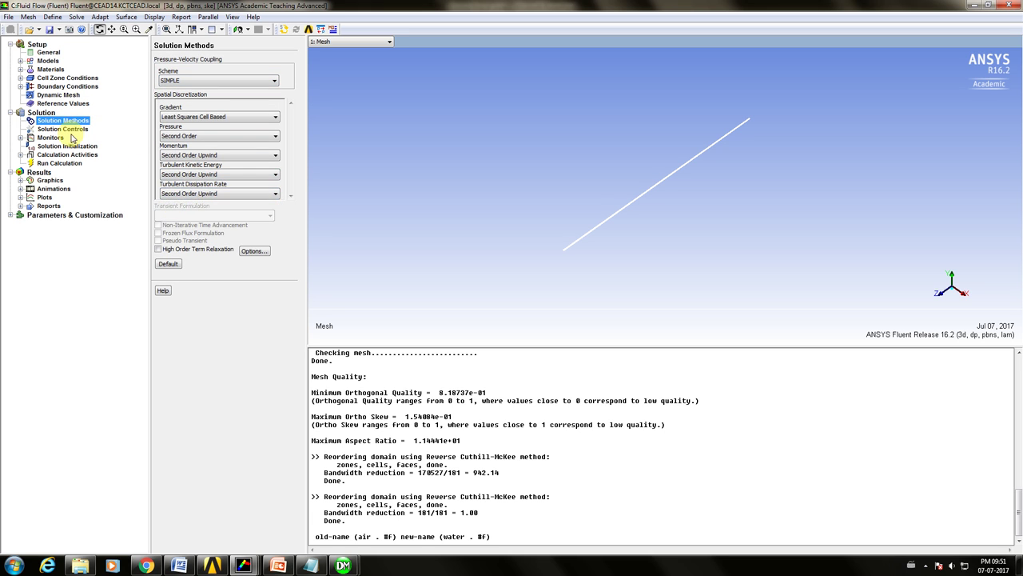
Choose Standard Initialization and compute the initial values from velocity_inlet.
click(62, 129)
click(49, 137)
click(58, 146)
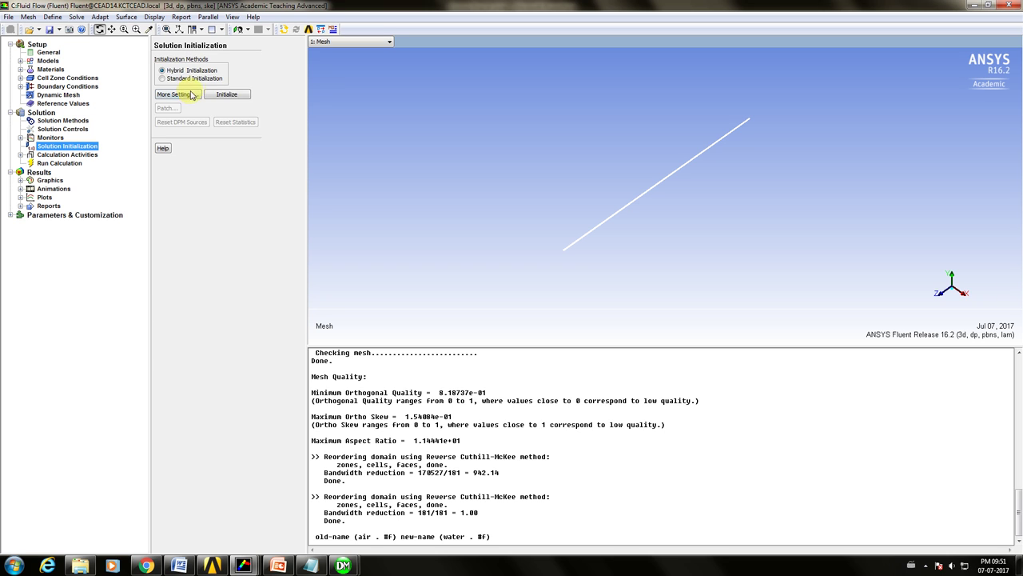
click(193, 78)
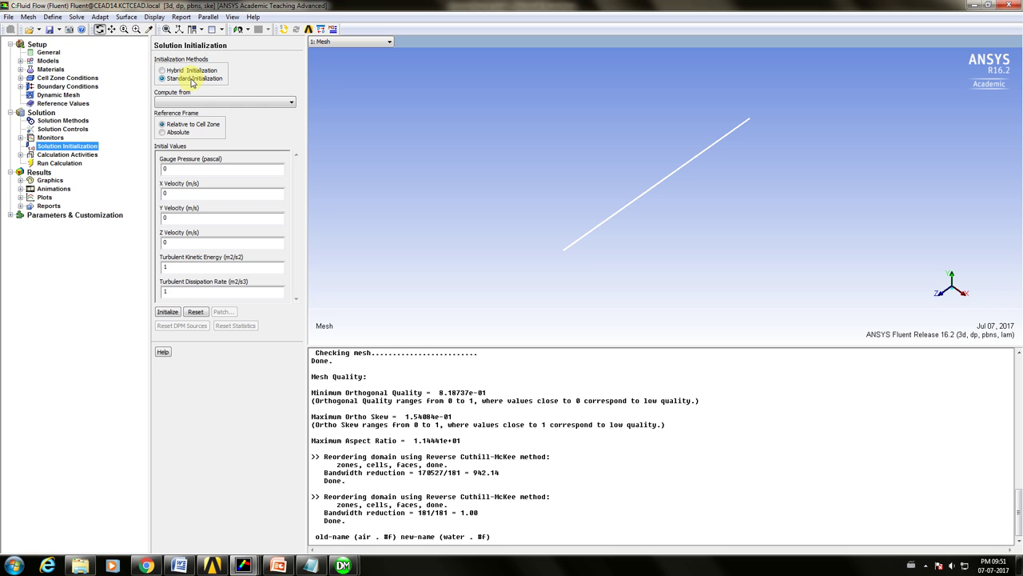
click(191, 102)
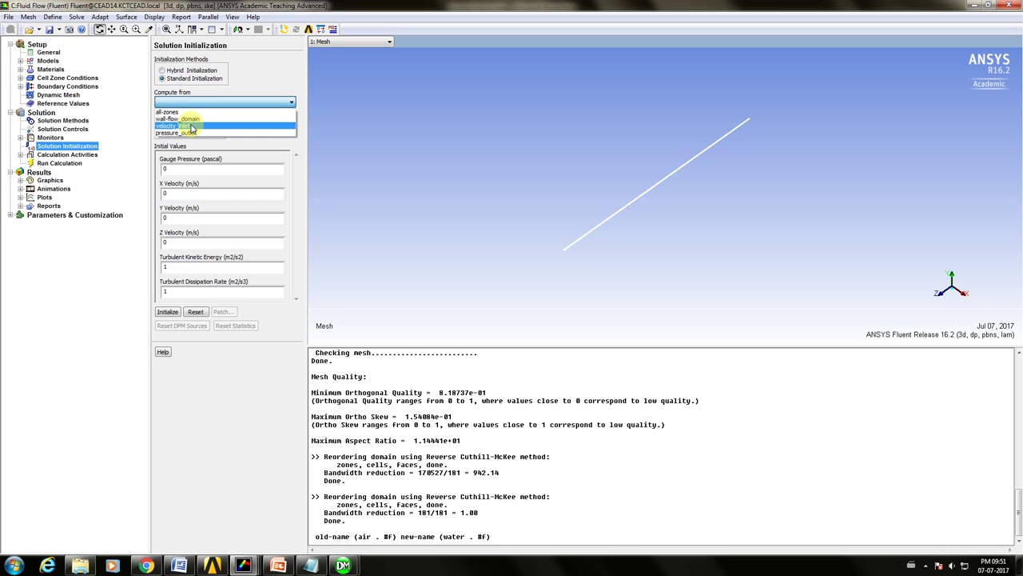
click(185, 126)
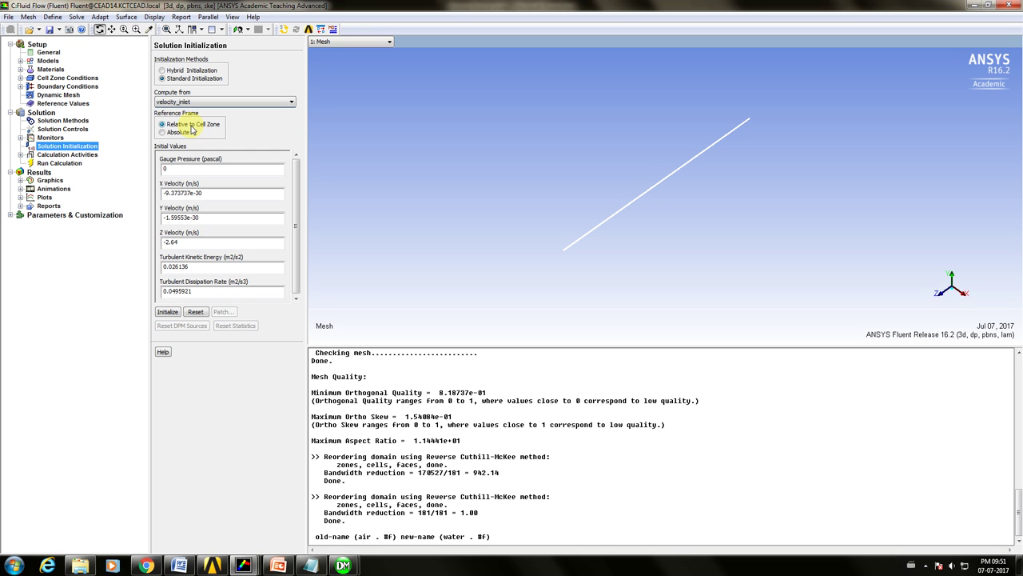
Select the wall-flow_domain boundary and switch to the PowerPoint presentation to look up the wall roughness slide.
click(61, 86)
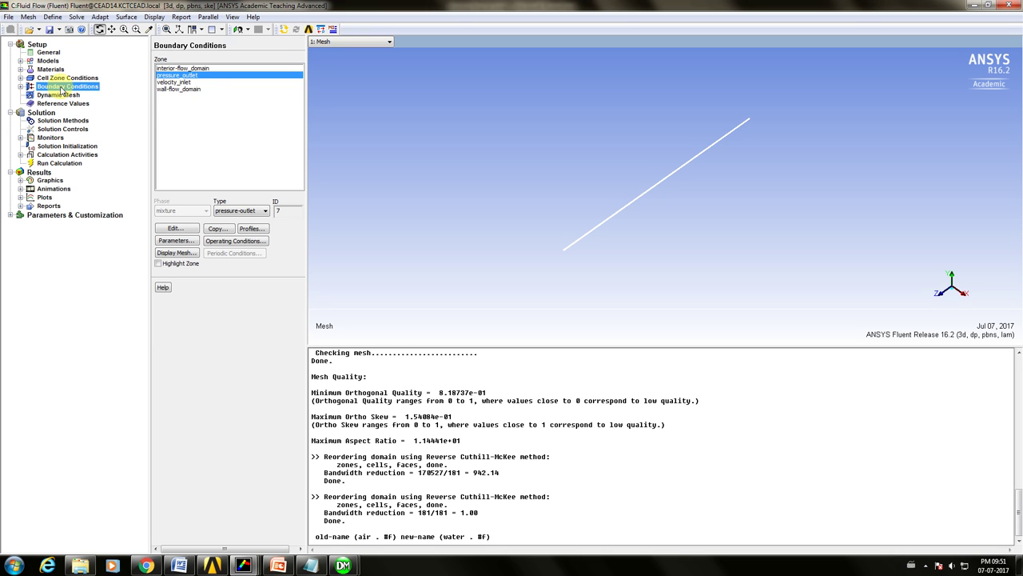
click(193, 90)
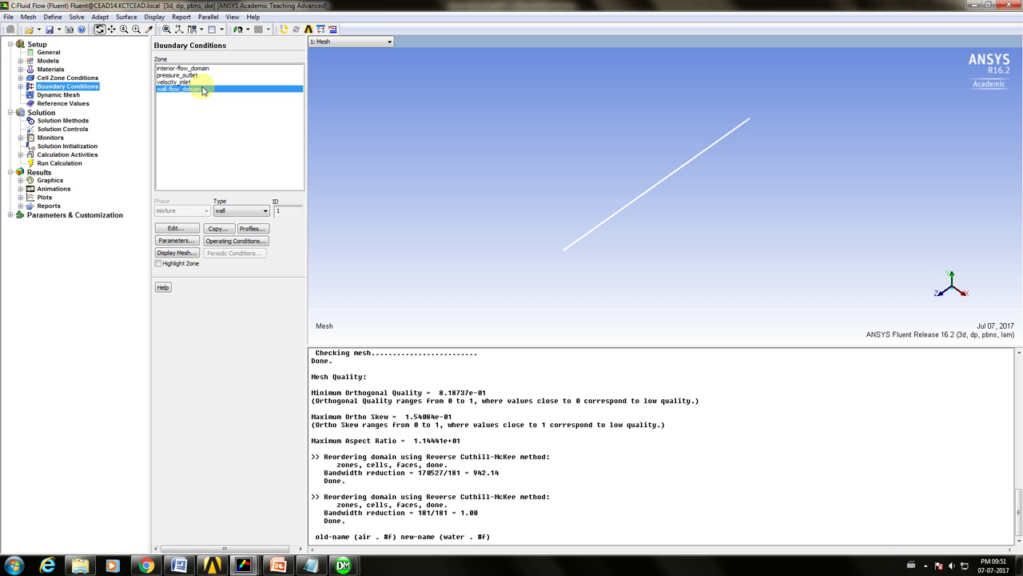
click(277, 565)
scroll(96, 416, down, 5)
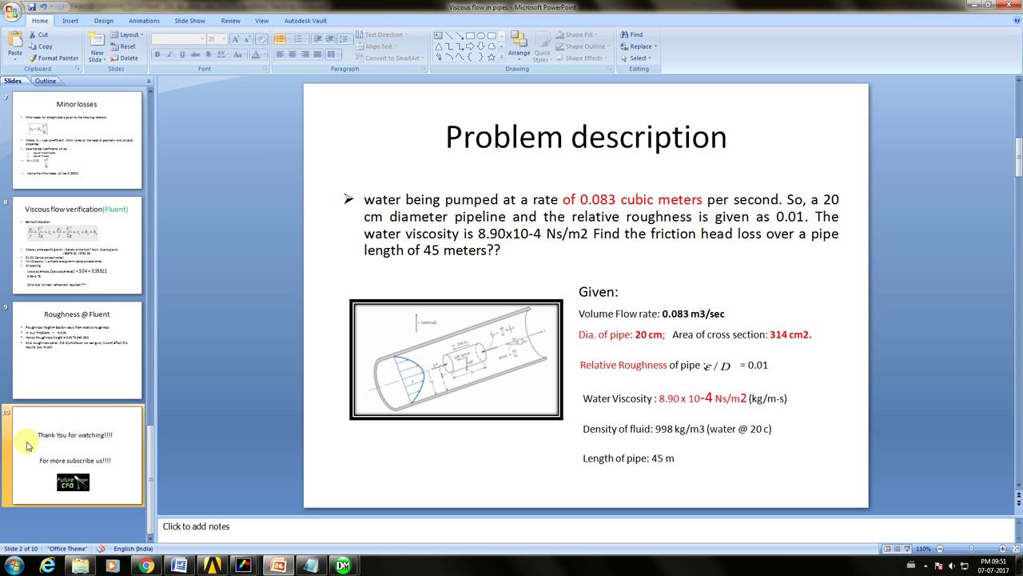